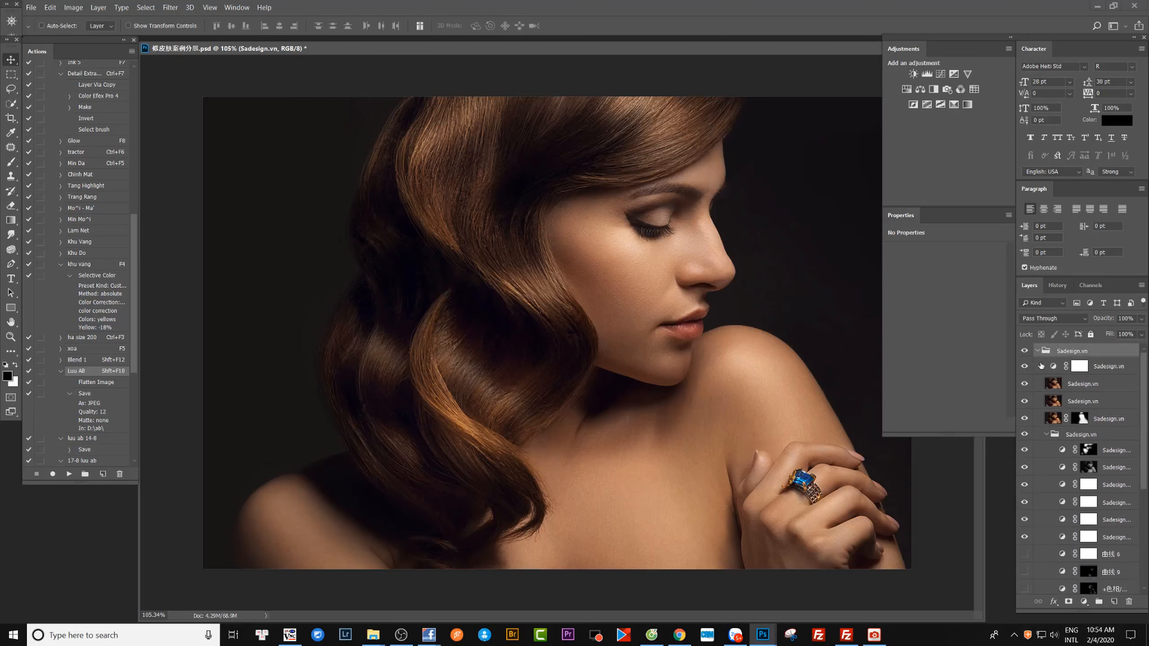
Hide the topmost retouching group to view the original portrait, and show the group again.
{"action": "left_click", "coordinate": [1024, 351]}
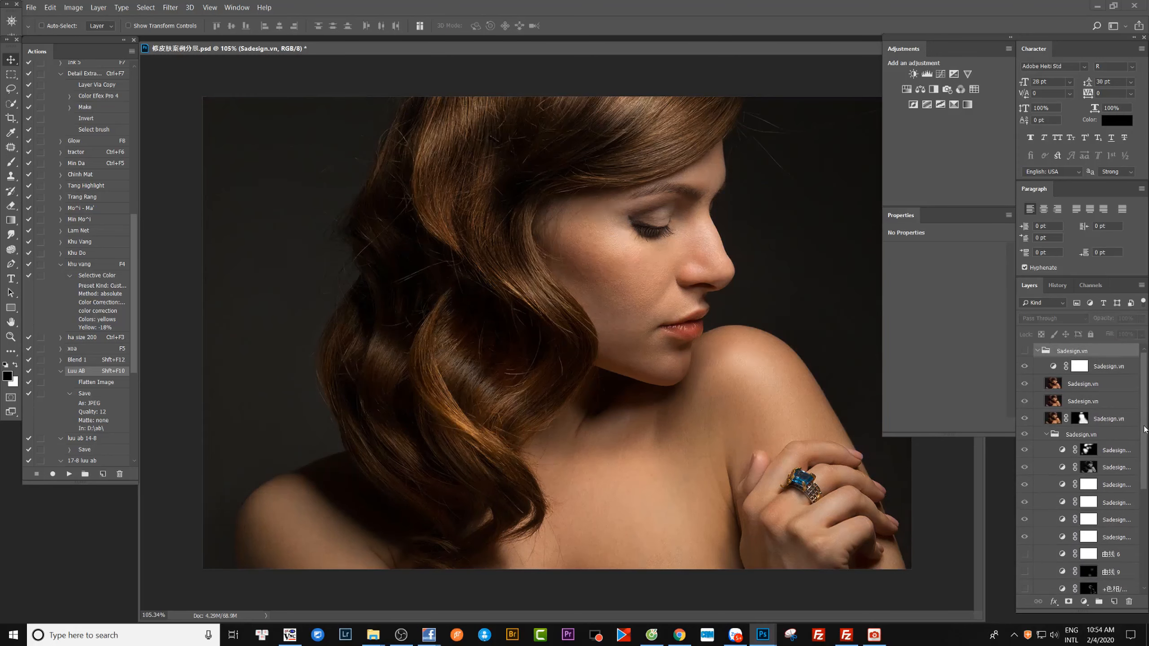
{"action": "left_click_drag", "start_coordinate": [1145, 429], "coordinate": [1140, 545]}
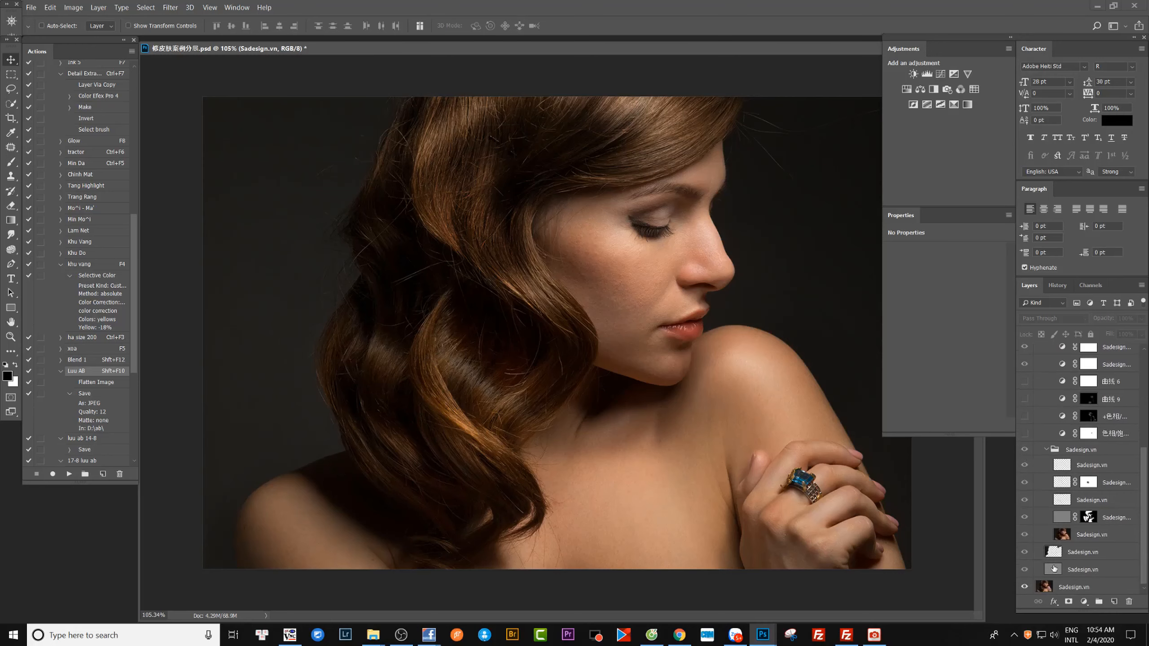
{"action": "left_click", "coordinate": [1025, 571]}
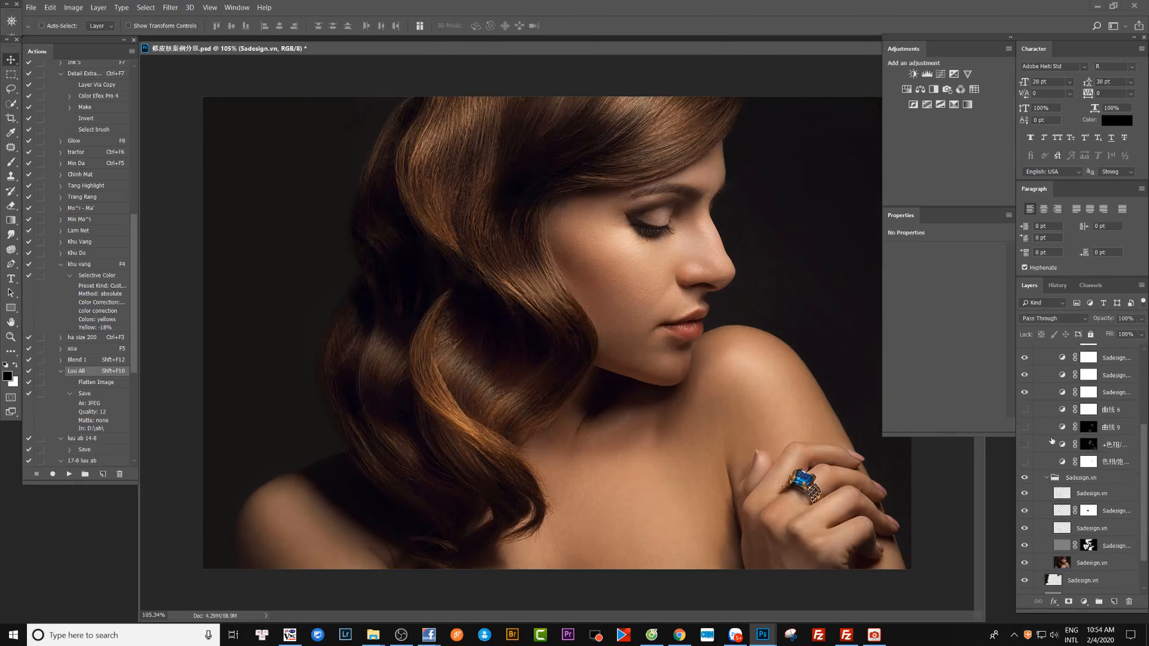
Hide all the retouching layers inside the top group, from the adjustment layers down to the layer above the base photo.
{"action": "scroll", "coordinate": [1031, 552], "scroll_direction": "up", "scroll_amount": 5}
{"action": "left_click_drag", "start_coordinate": [1025, 368], "coordinate": [1025, 535]}
{"action": "scroll", "coordinate": [1026, 535], "scroll_direction": "down", "scroll_amount": 4}
{"action": "scroll", "coordinate": [1026, 535], "scroll_direction": "down", "scroll_amount": 1}
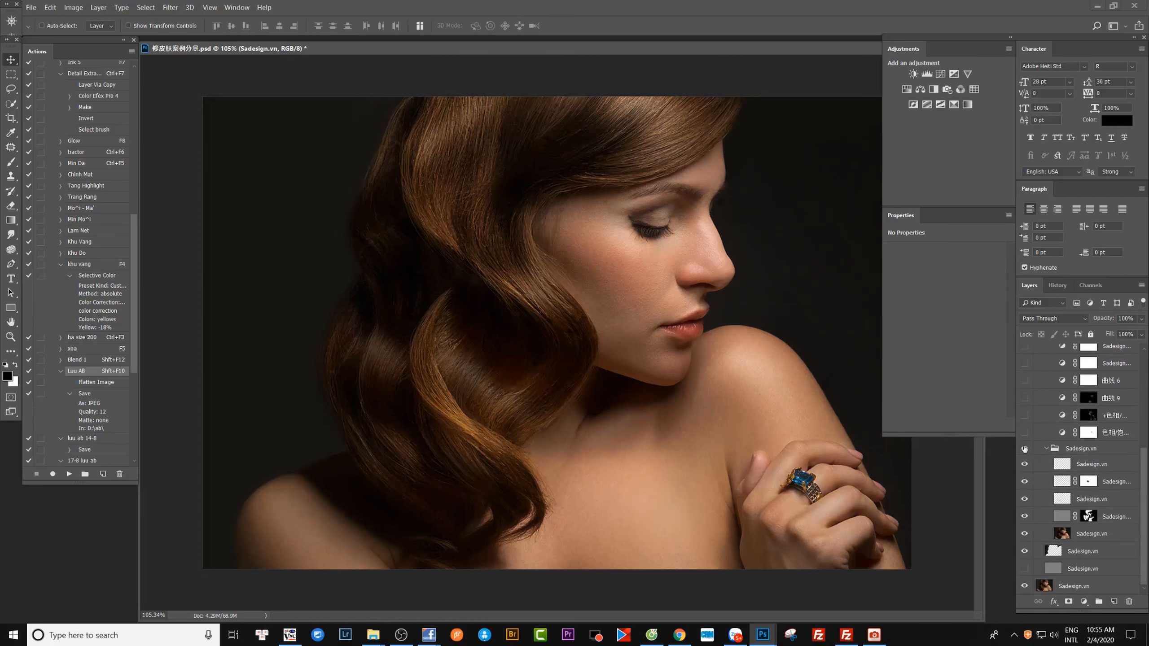
{"action": "left_click_drag", "start_coordinate": [1025, 450], "coordinate": [1028, 561]}
Show and select the gray Soft Light layer directly above the base photo, comparing the portrait with and without it.
{"action": "left_click", "coordinate": [1024, 569]}
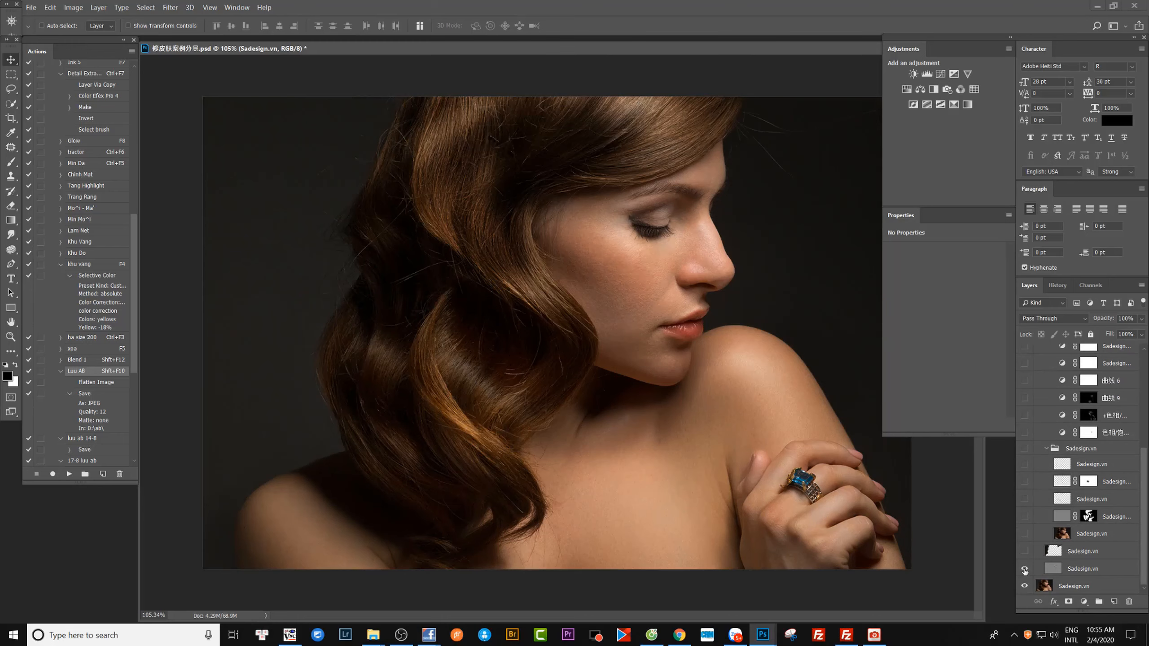
{"action": "left_click", "coordinate": [1024, 569]}
{"action": "left_click", "coordinate": [1025, 569]}
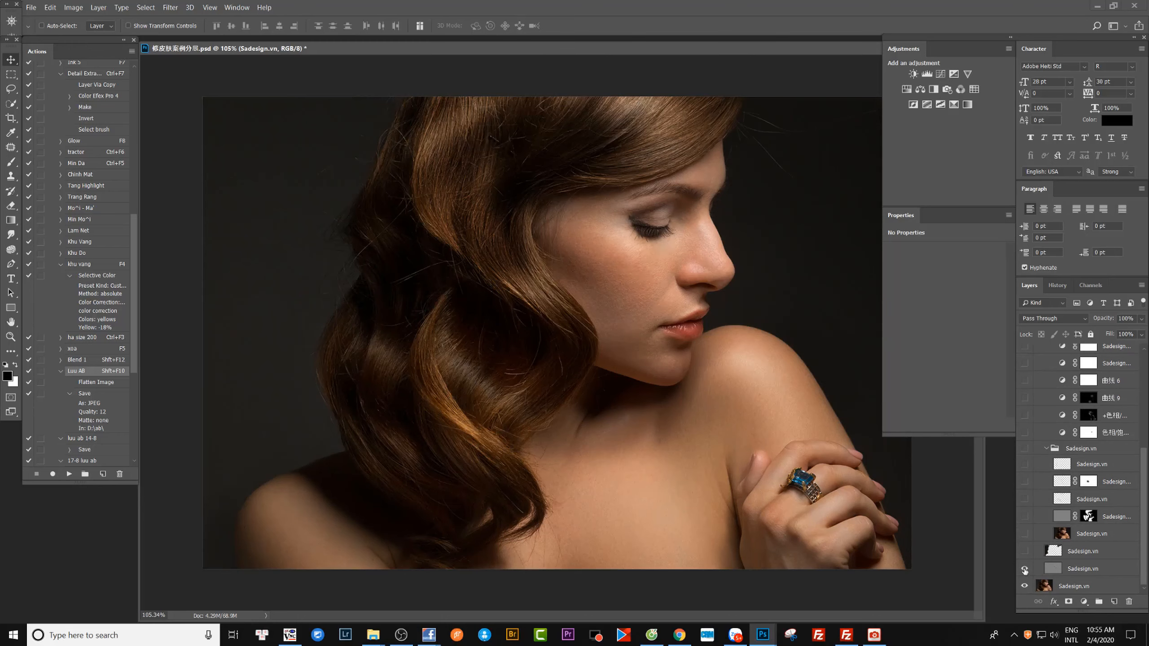
{"action": "left_click", "coordinate": [1048, 566]}
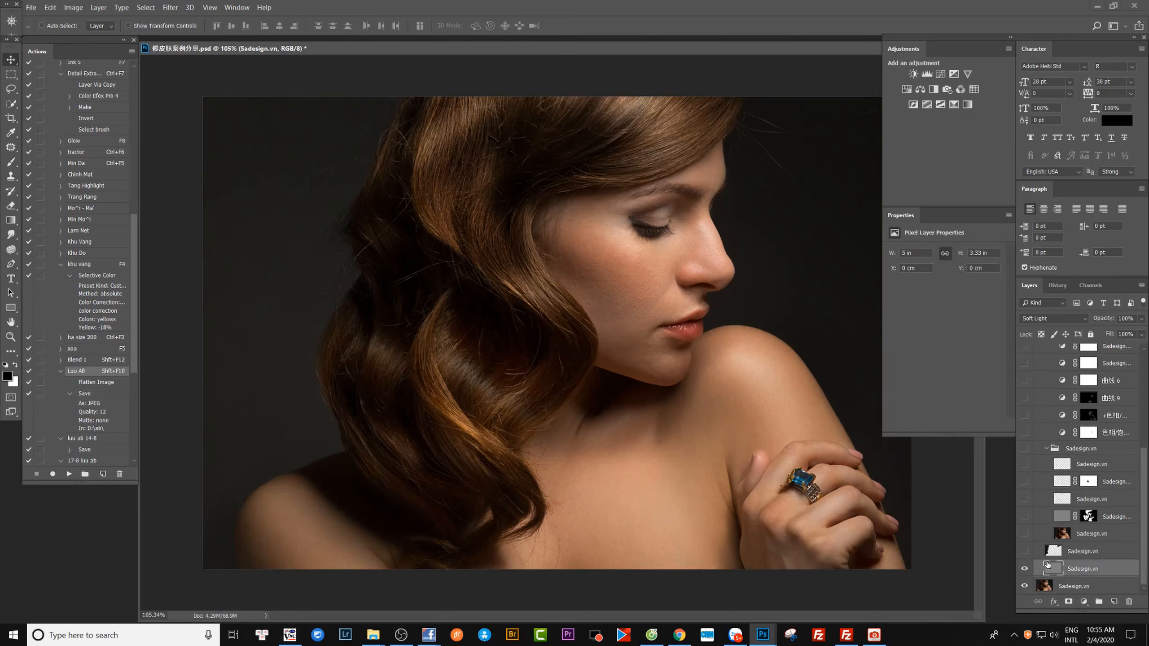
{"action": "left_click", "coordinate": [1025, 569]}
{"action": "left_click", "coordinate": [1025, 569]}
Show the partial cleanup layer directly above the gray Soft Light layer and compare the portrait with and without it.
{"action": "left_click", "coordinate": [1025, 551]}
{"action": "left_click", "coordinate": [1025, 552]}
{"action": "left_click", "coordinate": [1025, 552]}
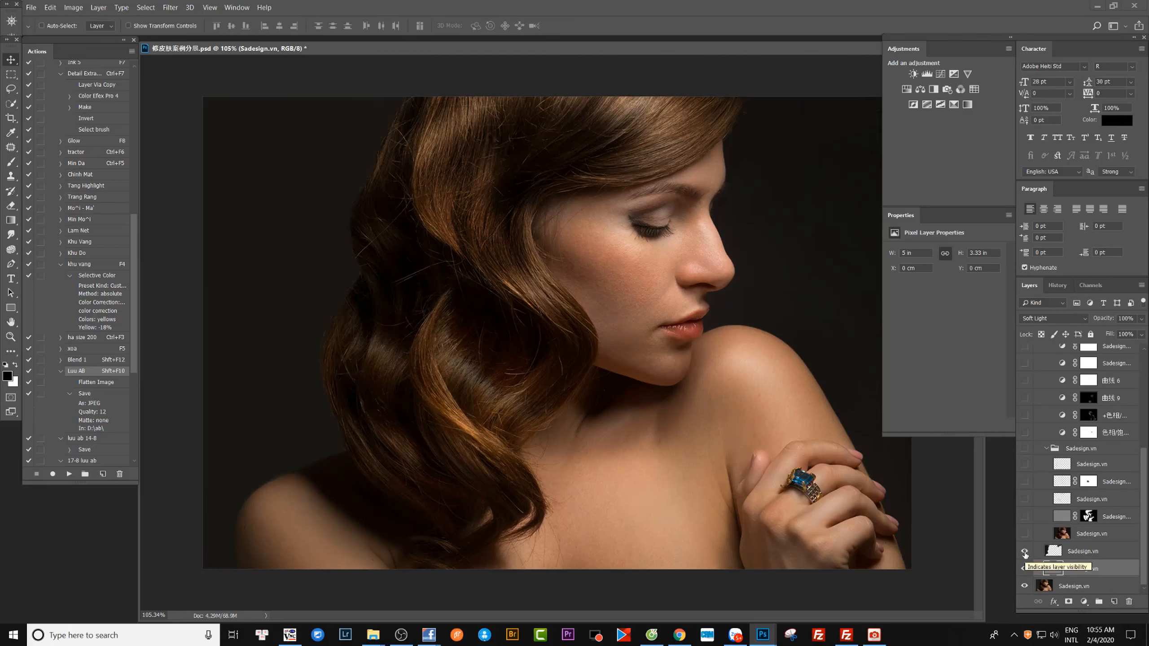
{"action": "left_click", "coordinate": [1025, 552]}
{"action": "left_click", "coordinate": [1025, 554]}
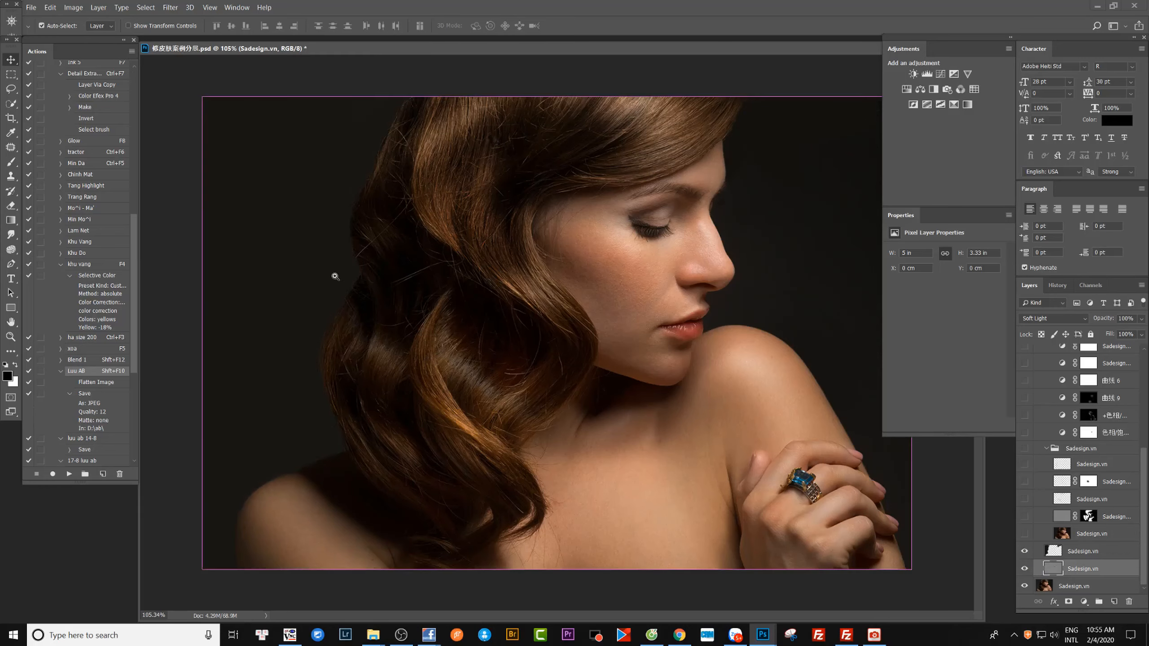
Examine the hair outline up close with the partial cleanup layer hidden and shown.
{"action": "left_click_drag", "start_coordinate": [334, 275], "coordinate": [392, 313]}
{"action": "left_click_drag", "start_coordinate": [500, 368], "coordinate": [377, 431]}
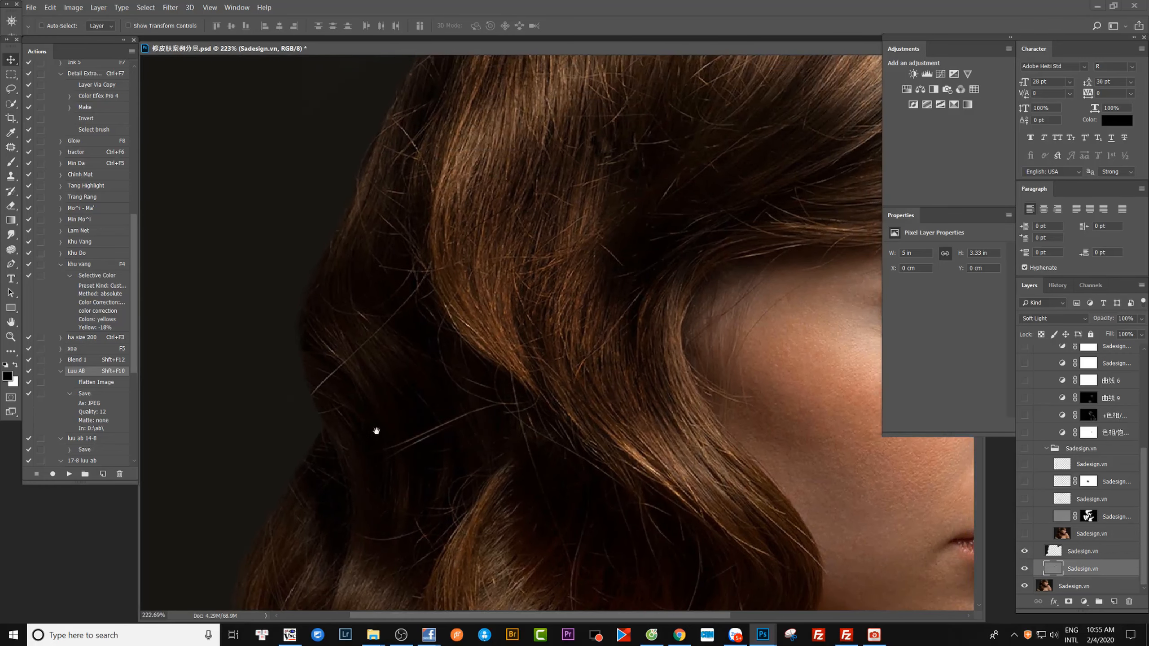
{"action": "left_click", "coordinate": [1025, 552]}
{"action": "left_click", "coordinate": [1025, 552]}
{"action": "left_click_drag", "start_coordinate": [593, 241], "coordinate": [526, 193]}
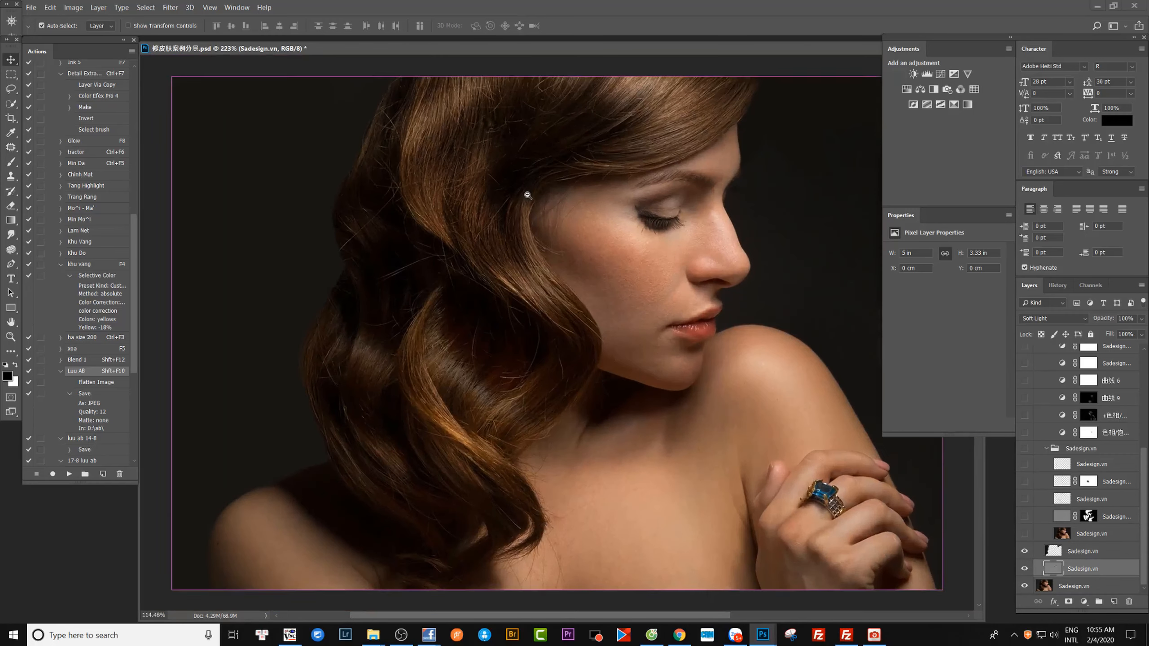
Shift the partial cleanup layer to inspect its contents and undo the move.
{"action": "left_click", "coordinate": [1075, 553]}
{"action": "left_click_drag", "start_coordinate": [340, 342], "coordinate": [382, 405]}
{"action": "key", "text": "ctrl+z"}
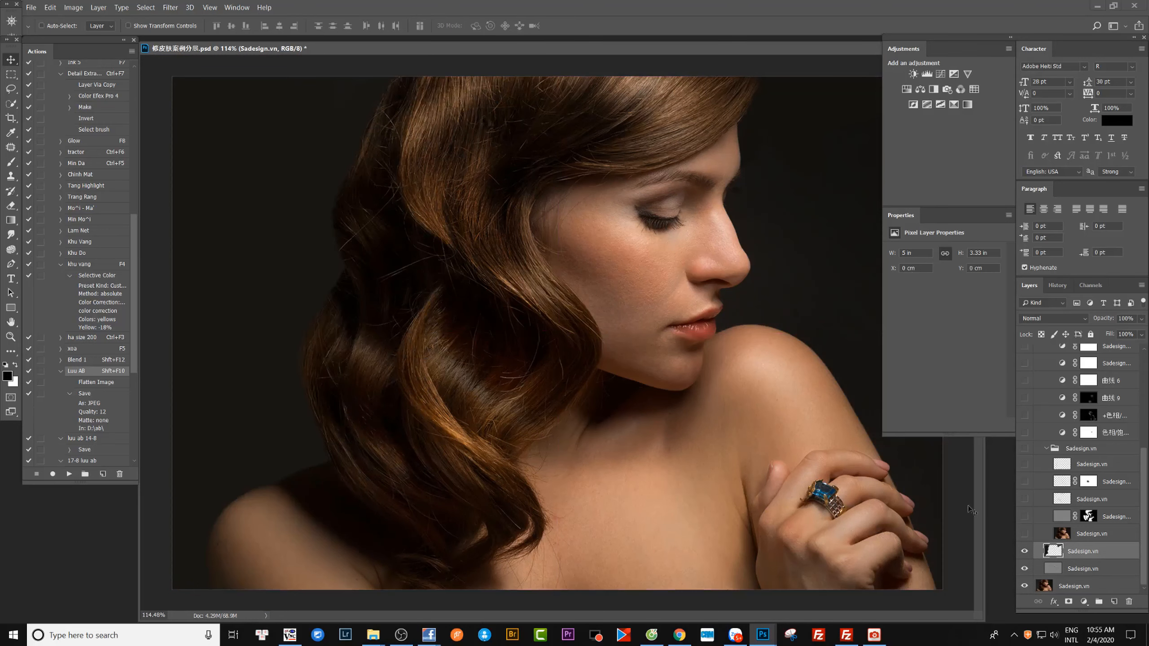
Show the portrait layer at the base of the inner group and compare the hair and face up close with and without it.
{"action": "left_click", "coordinate": [1024, 535]}
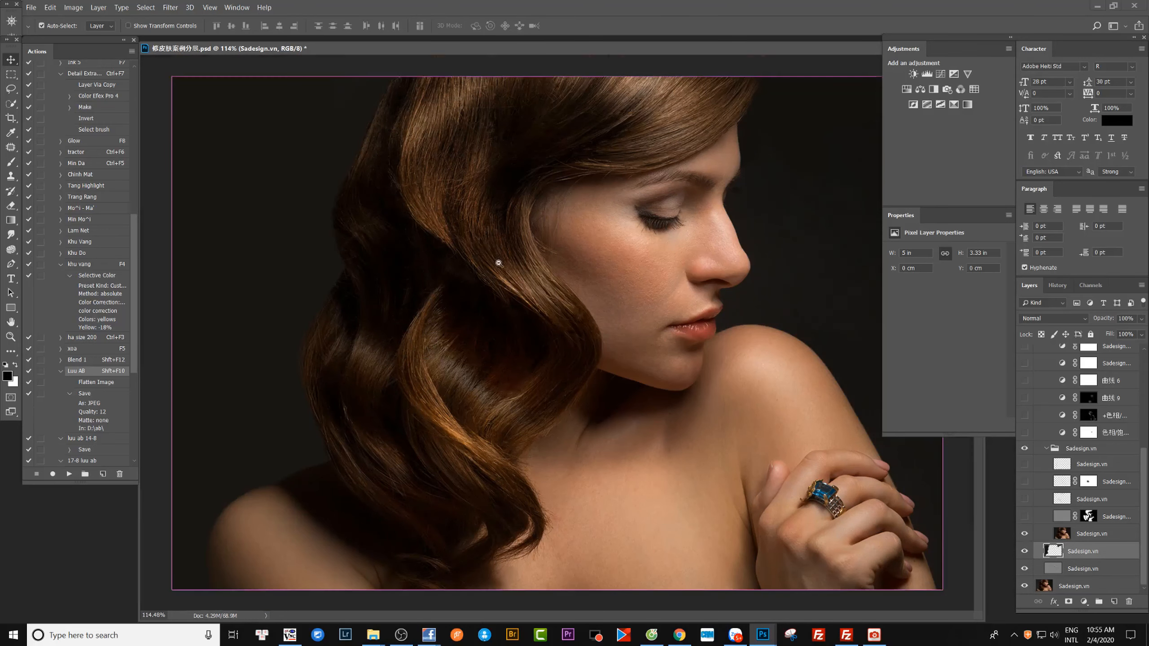
{"action": "left_click_drag", "start_coordinate": [497, 257], "coordinate": [515, 282]}
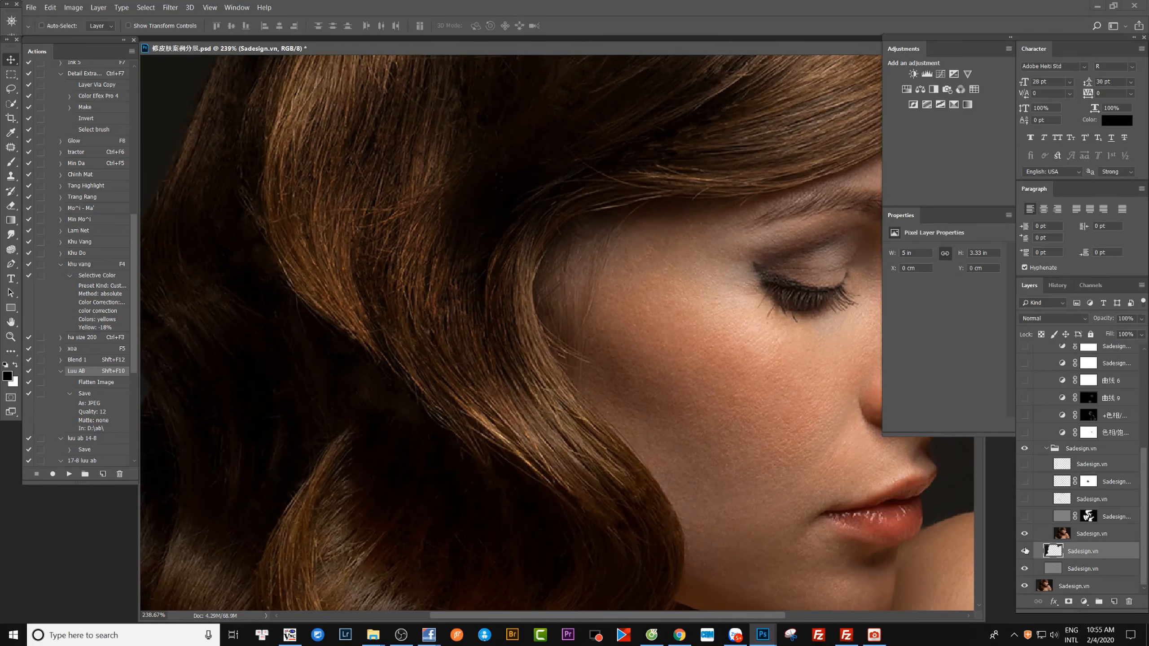
{"action": "left_click", "coordinate": [1025, 537]}
{"action": "left_click", "coordinate": [1025, 536]}
{"action": "left_click", "coordinate": [1024, 537]}
{"action": "left_click", "coordinate": [1025, 537]}
{"action": "left_click_drag", "start_coordinate": [723, 475], "coordinate": [636, 467]}
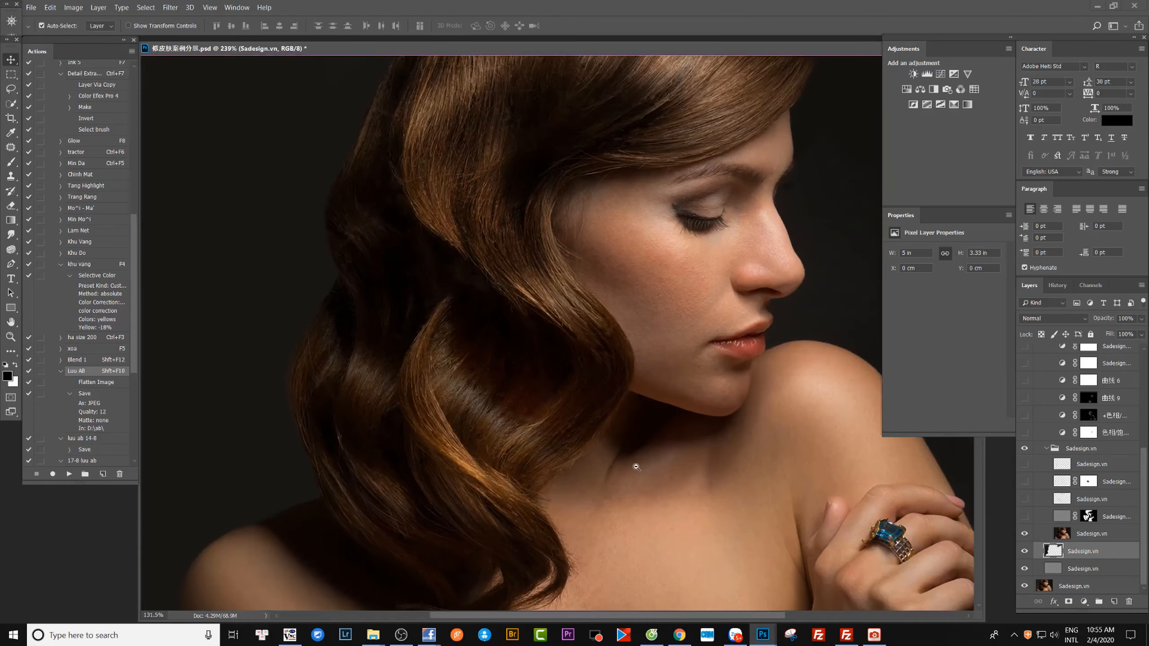
Show and select the masked Linear Light layer above the group's portrait layer, comparing the image with and without it.
{"action": "left_click", "coordinate": [1025, 516]}
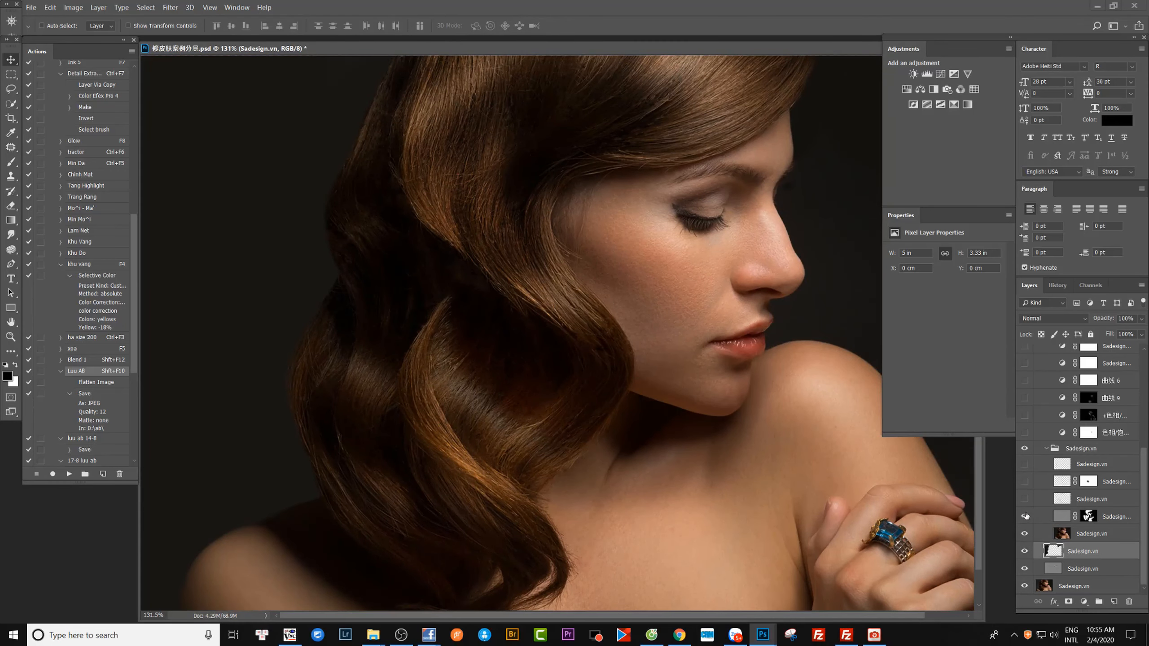
{"action": "left_click", "coordinate": [1058, 519]}
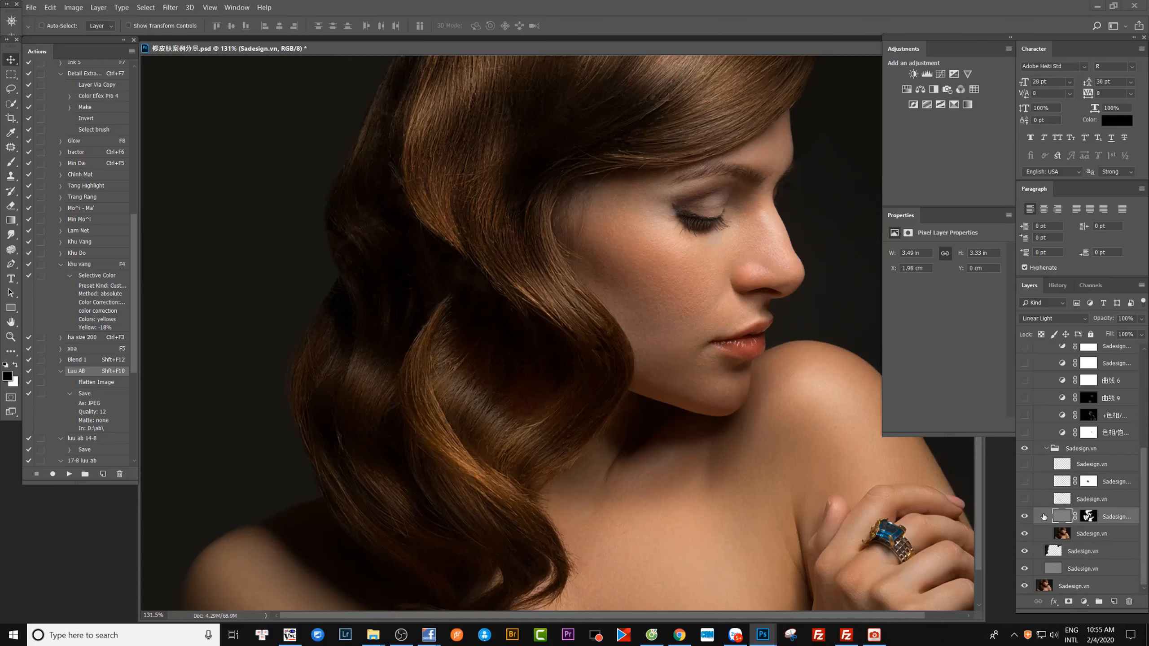
{"action": "left_click", "coordinate": [1025, 517]}
{"action": "left_click", "coordinate": [1025, 517]}
Try the Soft Light blend mode on the masked gray layer and restore Linear Light.
{"action": "left_click", "coordinate": [1040, 319]}
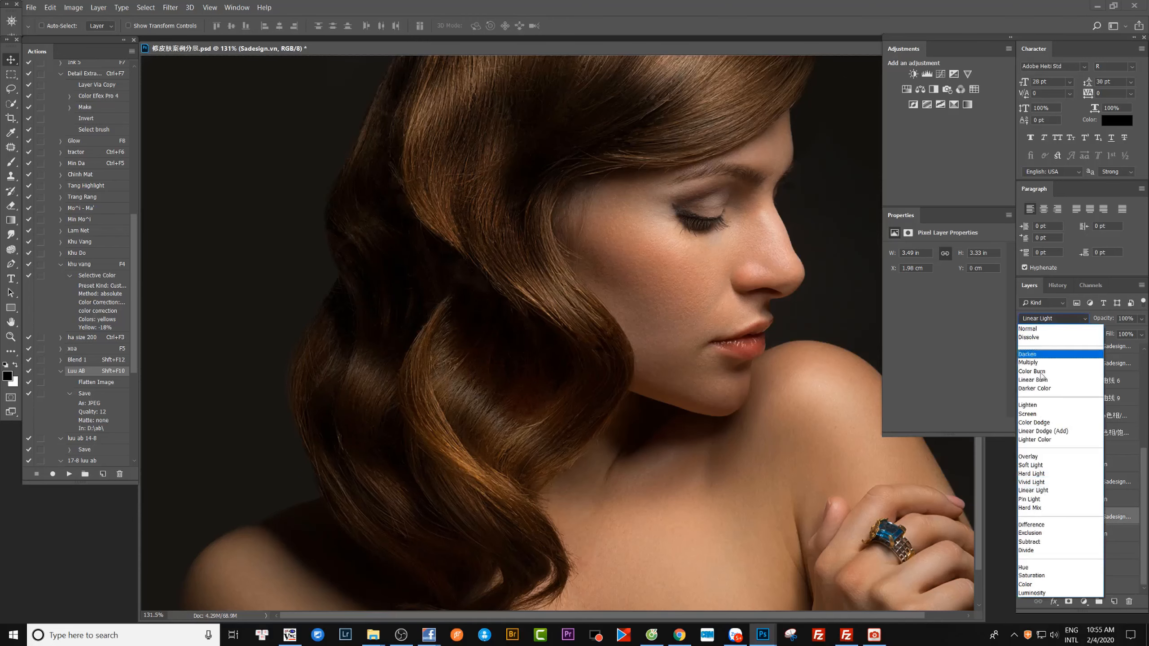
{"action": "left_click", "coordinate": [1031, 465]}
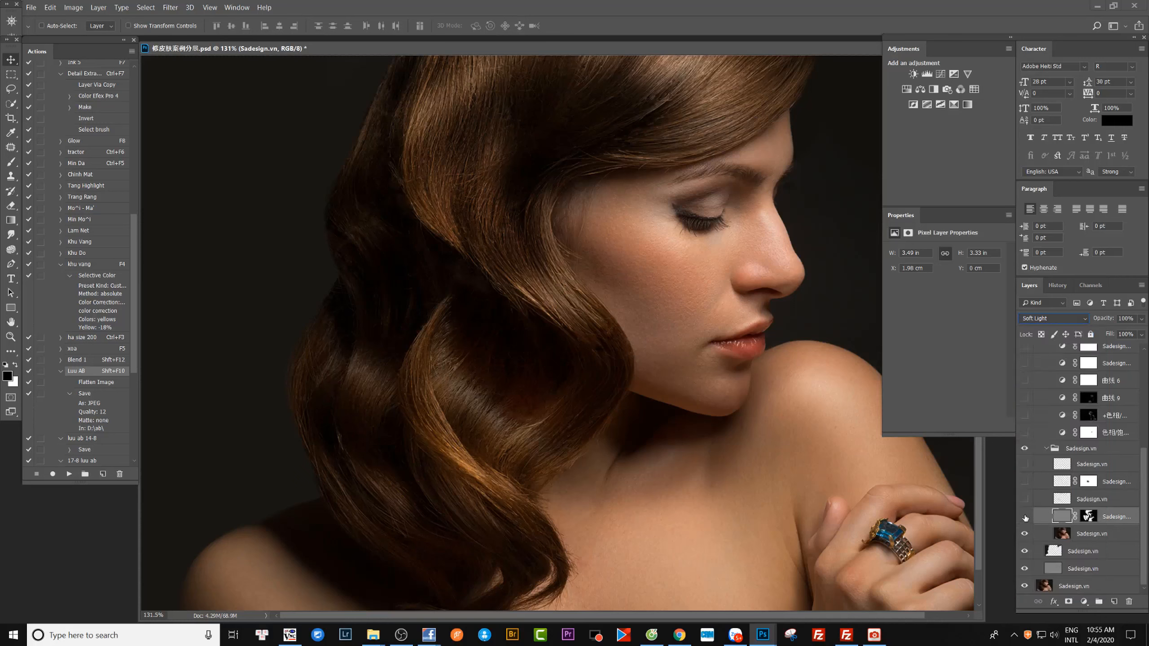
{"action": "left_click", "coordinate": [1048, 319]}
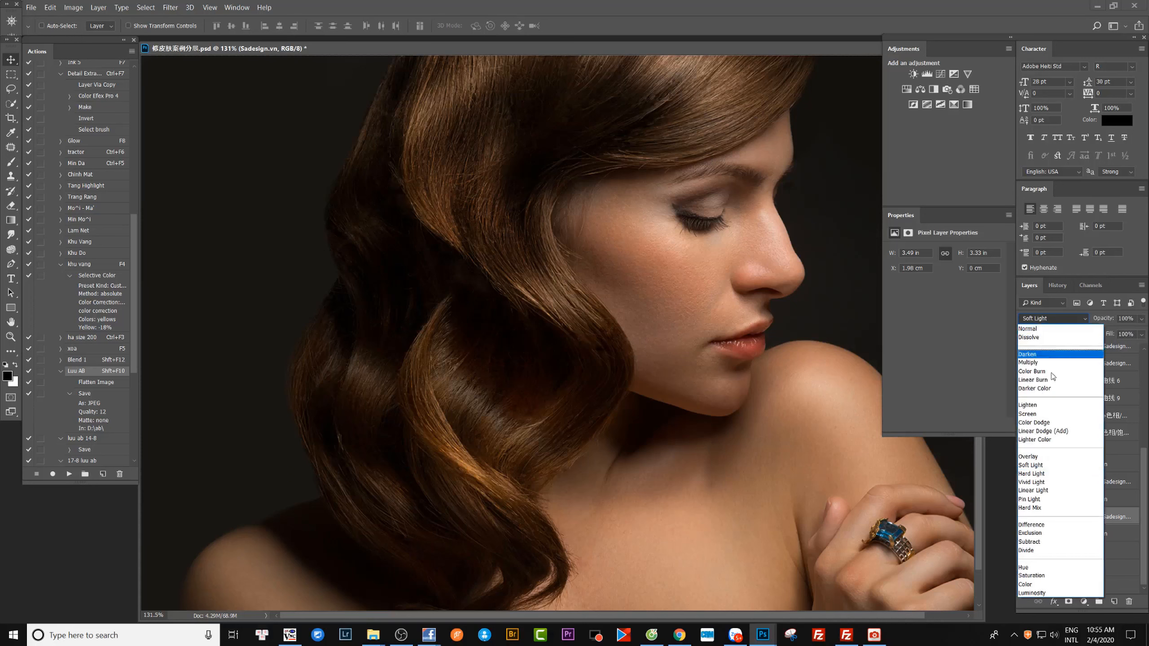
{"action": "left_click", "coordinate": [1043, 491]}
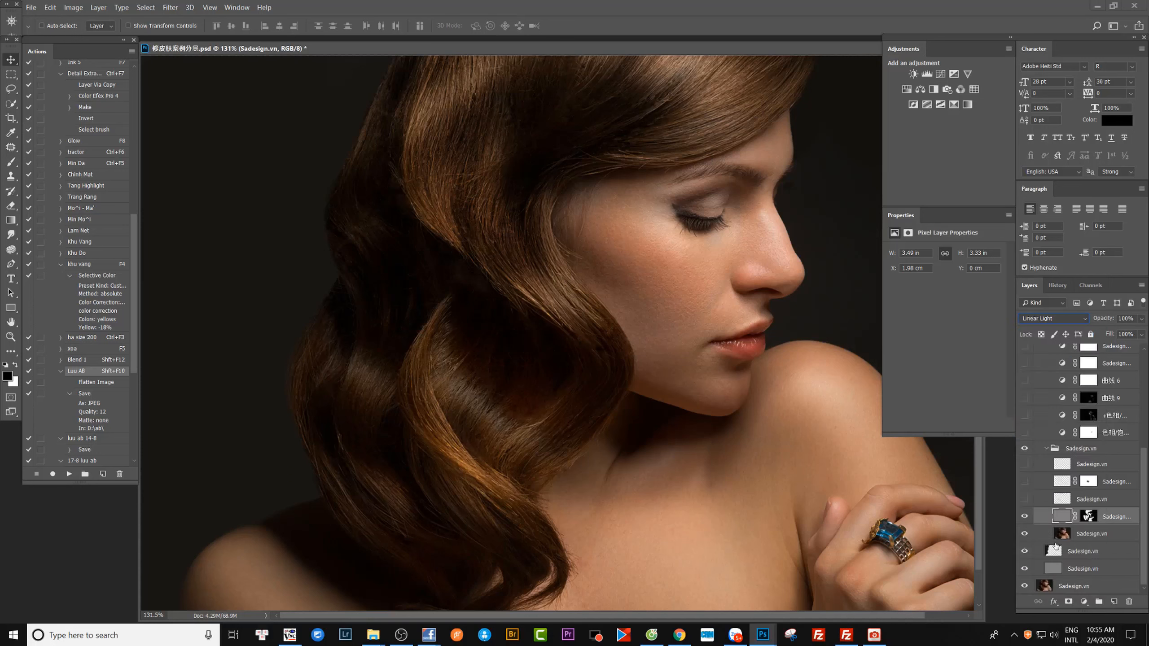
Compare the hair and skin with the masked Linear Light layer hidden and shown.
{"action": "left_click", "coordinate": [1025, 517]}
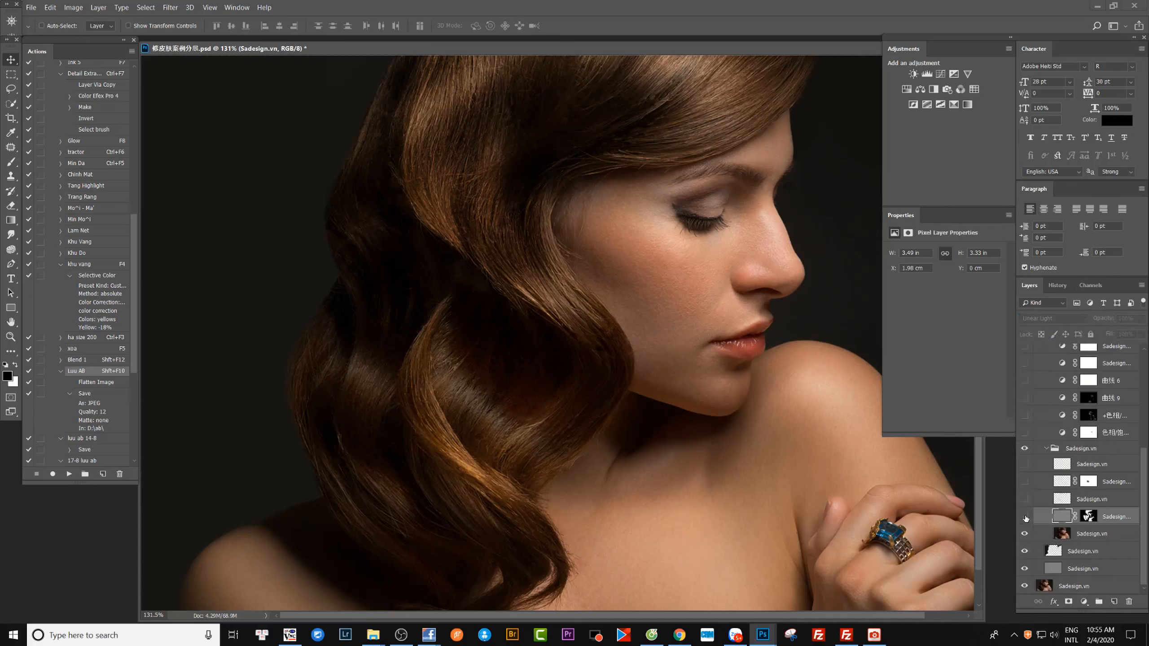
{"action": "left_click", "coordinate": [1024, 517]}
{"action": "left_click", "coordinate": [1024, 517]}
{"action": "left_click", "coordinate": [1024, 517]}
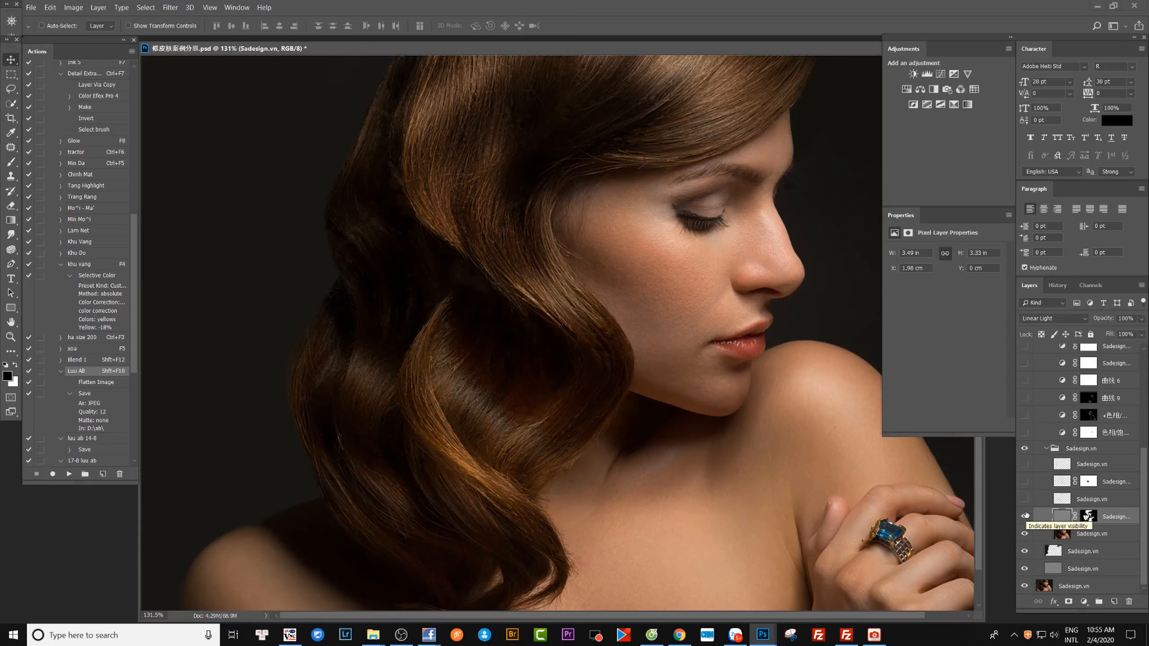
Show the painted hair-strand layer directly above the masked Linear Light layer.
{"action": "left_click", "coordinate": [1025, 499]}
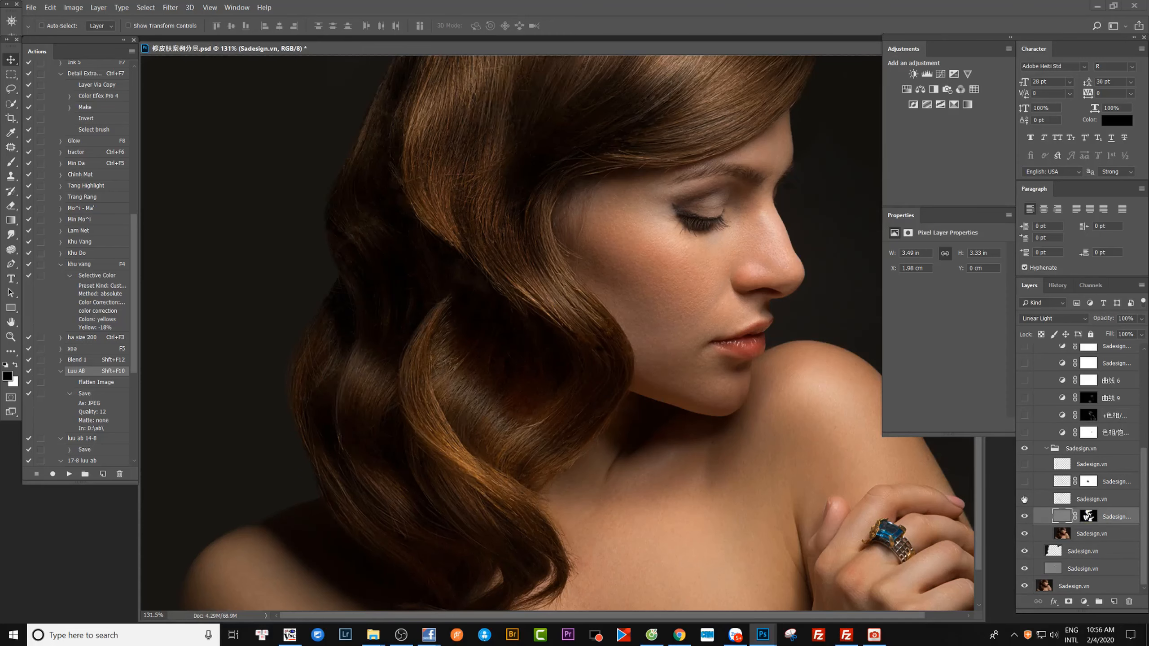
{"action": "left_click", "coordinate": [1024, 499]}
{"action": "left_click", "coordinate": [1024, 499]}
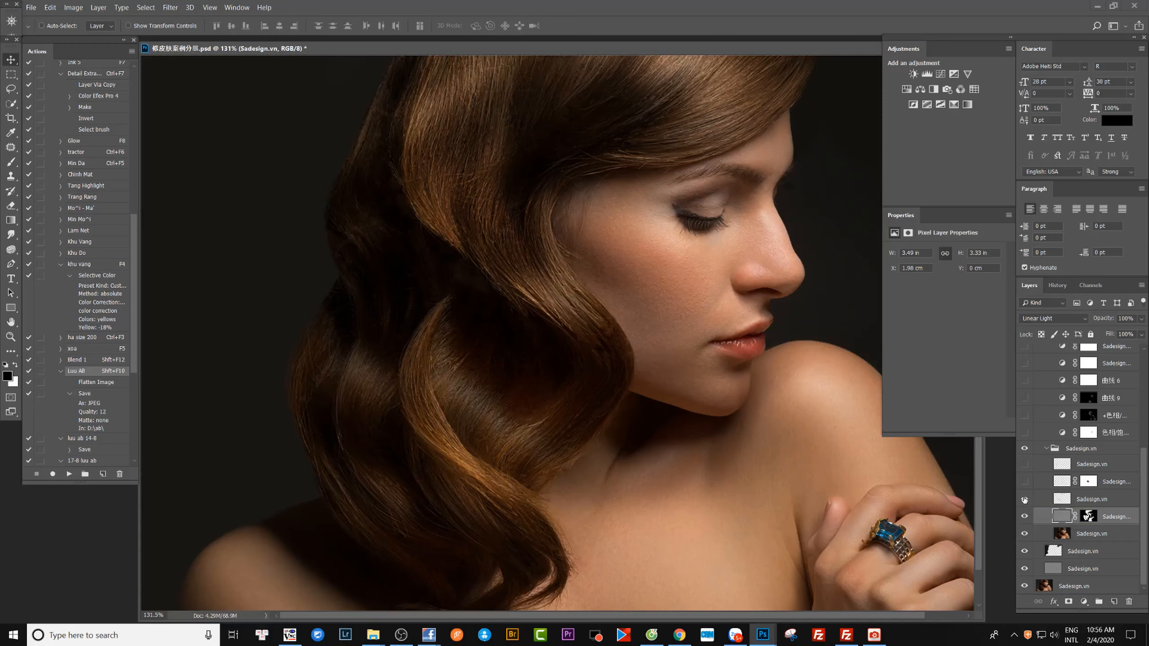
Move the painted hair-strand layer aside to inspect its strokes and undo the move.
{"action": "left_click", "coordinate": [1061, 500]}
{"action": "left_click_drag", "start_coordinate": [472, 141], "coordinate": [670, 200]}
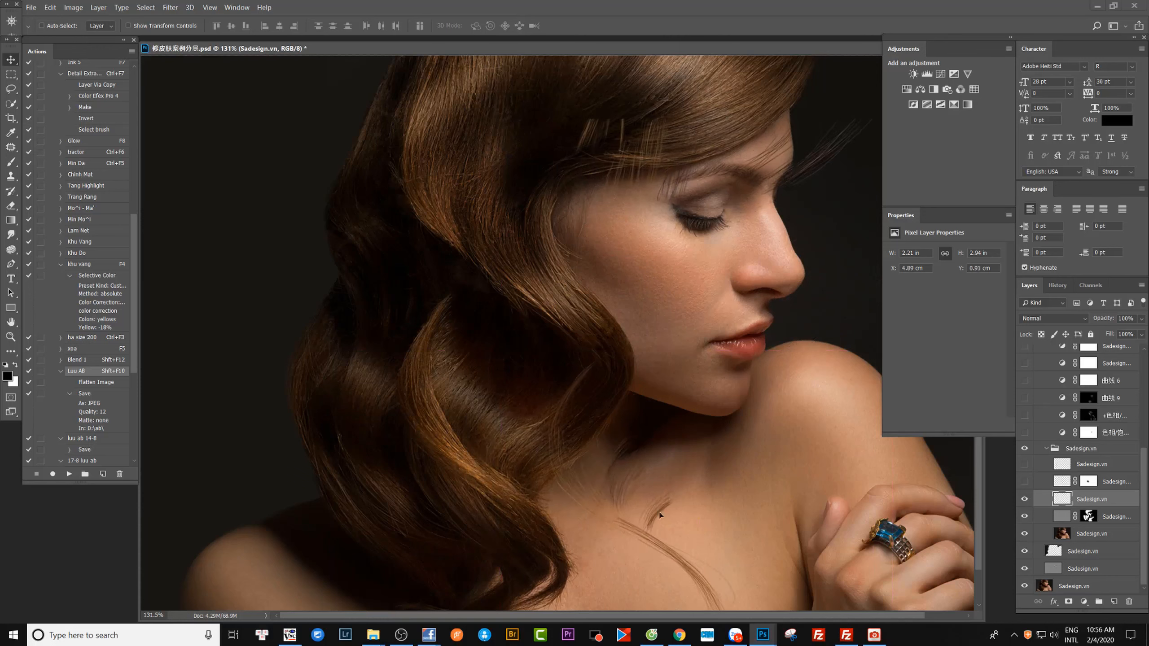
{"action": "left_click_drag", "start_coordinate": [659, 515], "coordinate": [674, 526]}
{"action": "key", "text": "ctrl+z"}
Compare the hair with the first painted hair-strand layer hidden and shown.
{"action": "left_click", "coordinate": [1024, 499]}
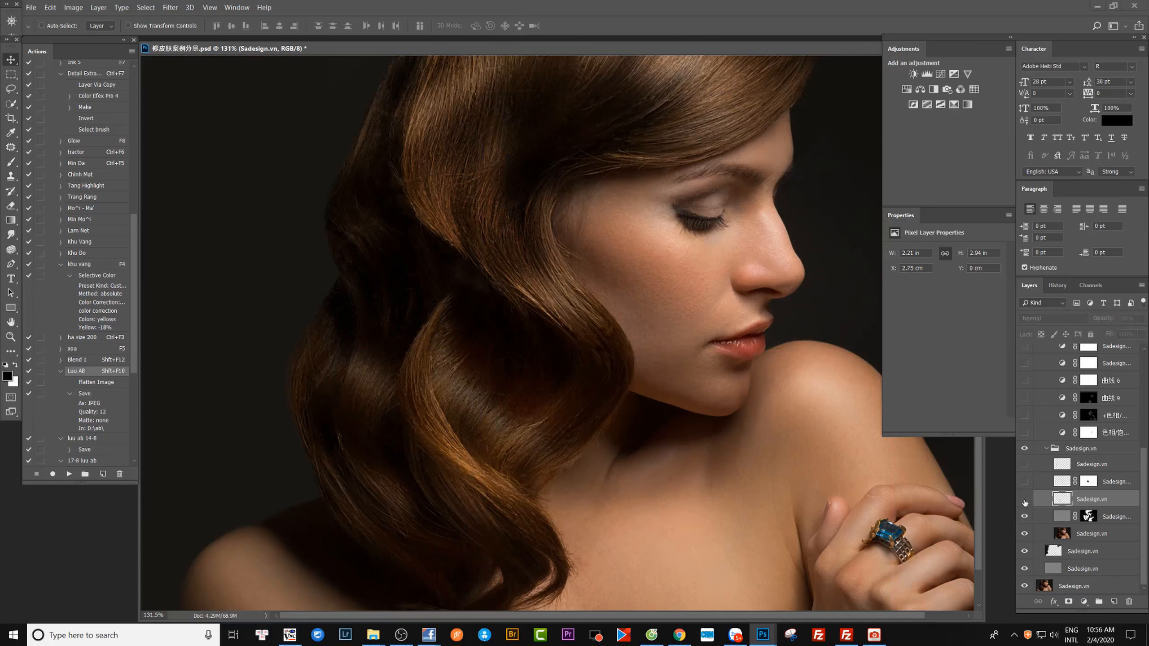
{"action": "left_click", "coordinate": [1024, 500]}
{"action": "left_click", "coordinate": [1025, 500]}
{"action": "left_click", "coordinate": [1024, 500]}
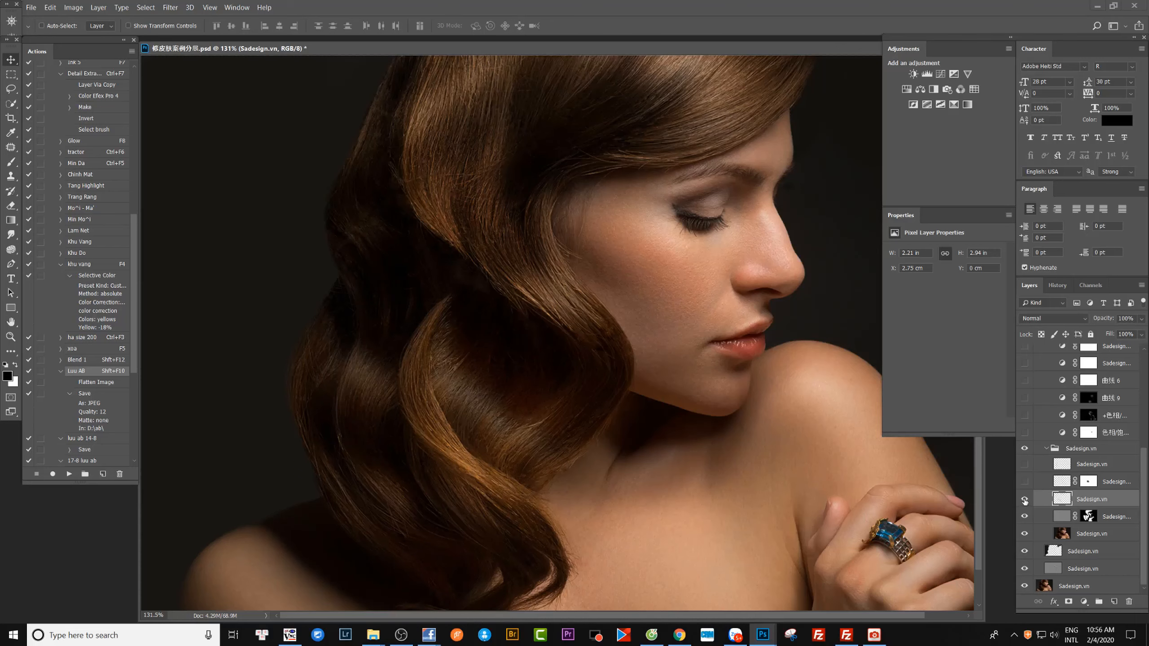
Show the masked hair layer above the first hair-strand layer and compare the portrait with and without it.
{"action": "left_click", "coordinate": [1025, 483]}
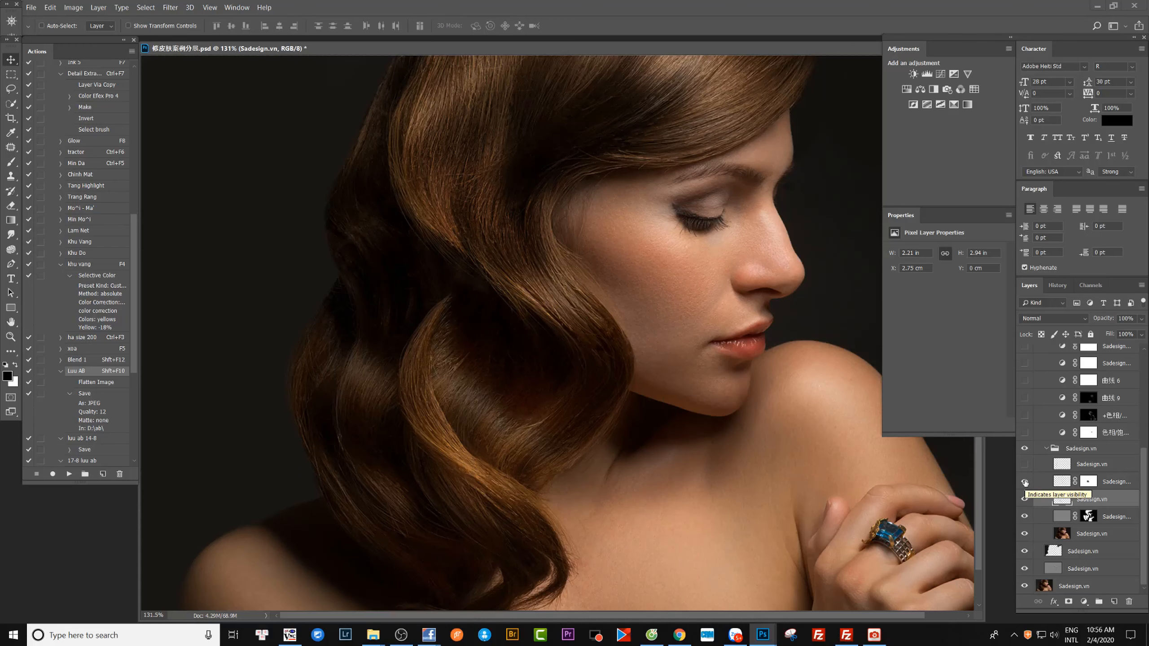
{"action": "left_click", "coordinate": [1025, 482]}
{"action": "left_click", "coordinate": [1025, 482]}
{"action": "left_click", "coordinate": [1024, 482]}
{"action": "left_click", "coordinate": [1025, 482]}
Show and select the uppermost hair-strand layer in the inner group, comparing the portrait with and without it.
{"action": "left_click", "coordinate": [1025, 465]}
{"action": "left_click", "coordinate": [1025, 464]}
{"action": "left_click", "coordinate": [1025, 465]}
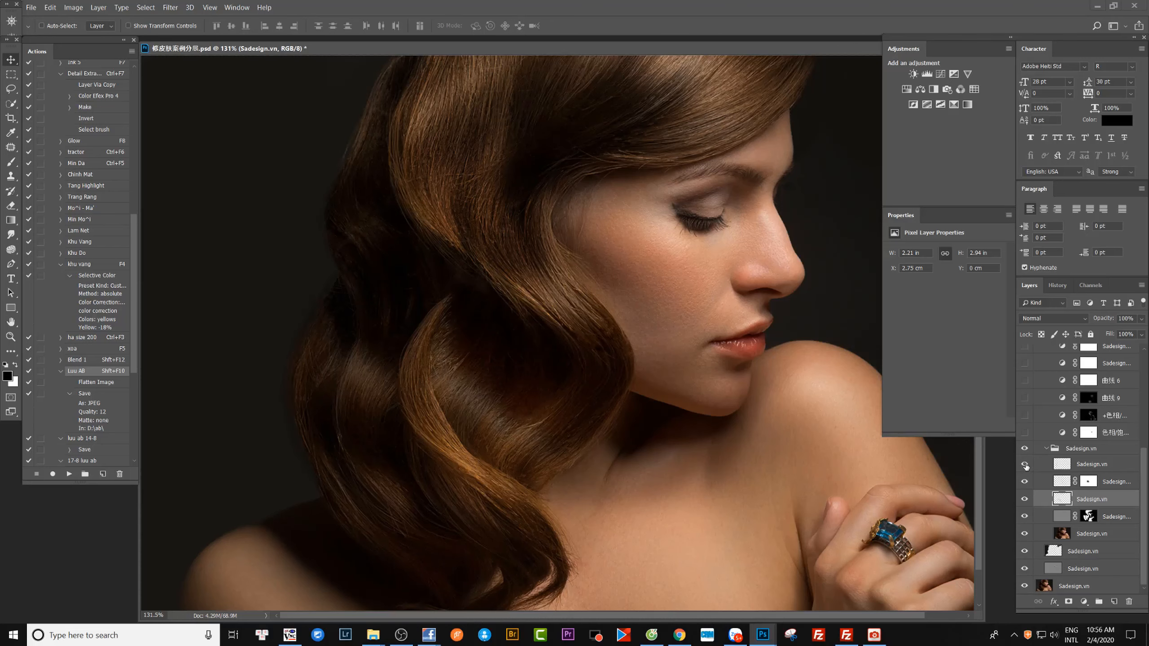
{"action": "left_click", "coordinate": [1025, 466]}
{"action": "left_click", "coordinate": [1092, 470]}
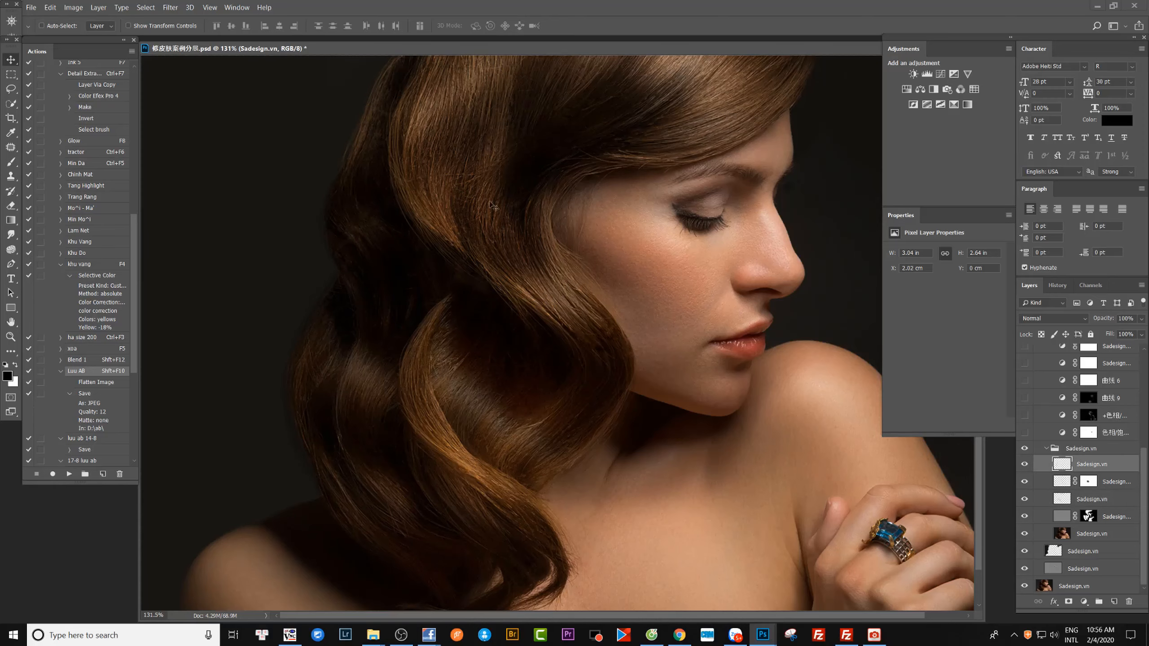
Examine the hair strands up close with the uppermost hair-strand layer hidden and shown.
{"action": "left_click_drag", "start_coordinate": [345, 122], "coordinate": [428, 346]}
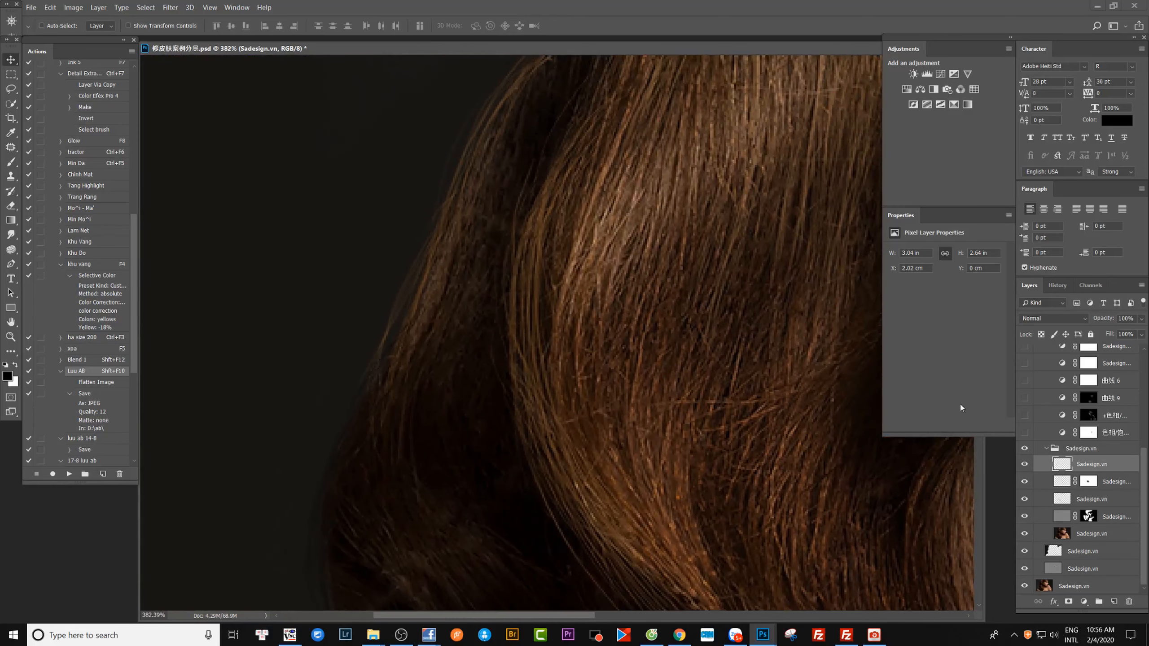
{"action": "left_click", "coordinate": [1026, 466]}
{"action": "left_click_drag", "start_coordinate": [483, 276], "coordinate": [432, 253]}
{"action": "left_click", "coordinate": [1024, 464]}
{"action": "left_click", "coordinate": [1023, 465]}
{"action": "left_click", "coordinate": [1023, 464]}
{"action": "left_click_drag", "start_coordinate": [583, 377], "coordinate": [564, 409]}
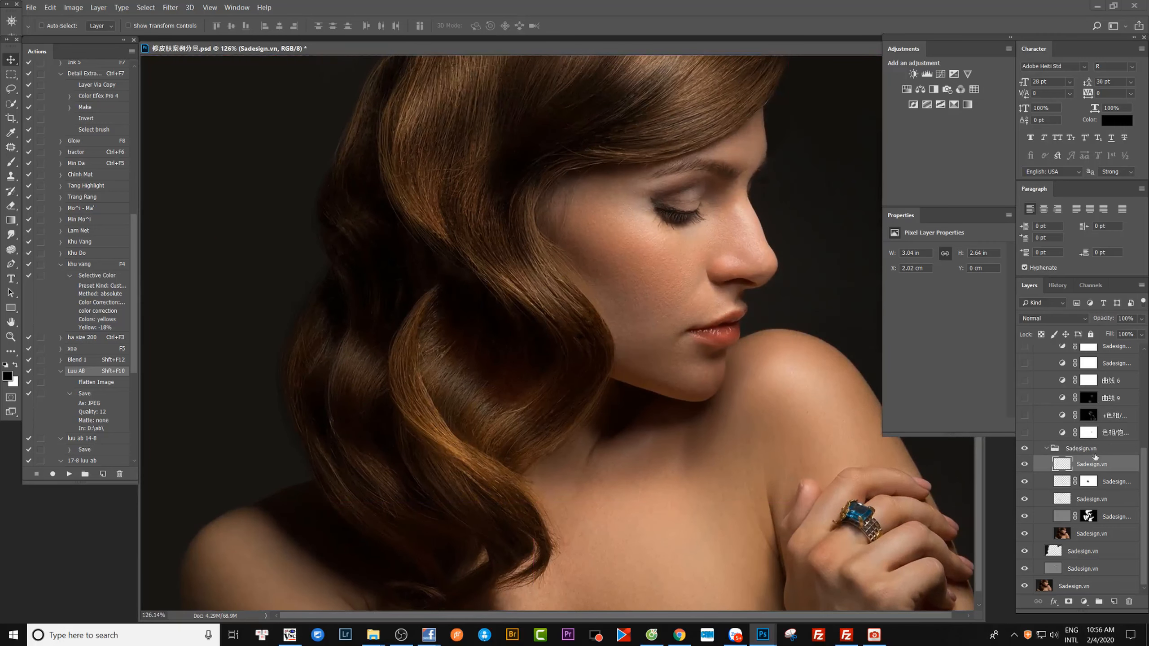
Show the two 色相/饱和度 adjustment layers and 曲线 9 above the hair group, and select the mask of +色相/饱和度 2.
{"action": "scroll", "coordinate": [1094, 452], "scroll_direction": "up", "scroll_amount": 5}
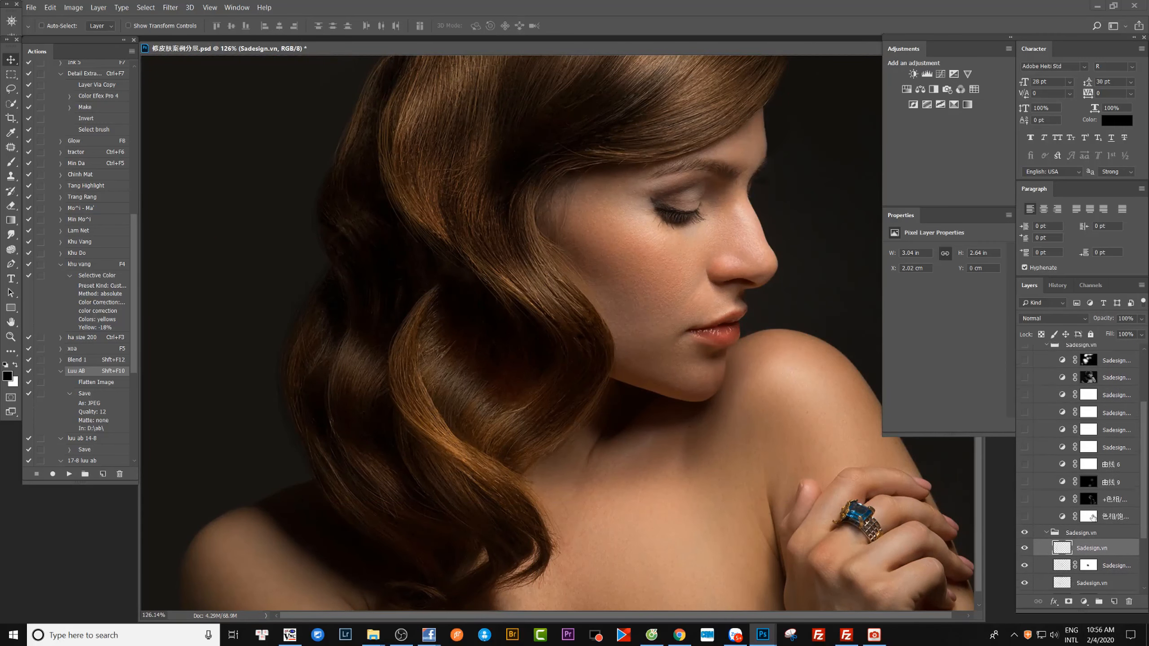
{"action": "left_click", "coordinate": [1025, 517]}
{"action": "left_click", "coordinate": [1024, 500]}
{"action": "scroll", "coordinate": [1077, 430], "scroll_direction": "up", "scroll_amount": 2}
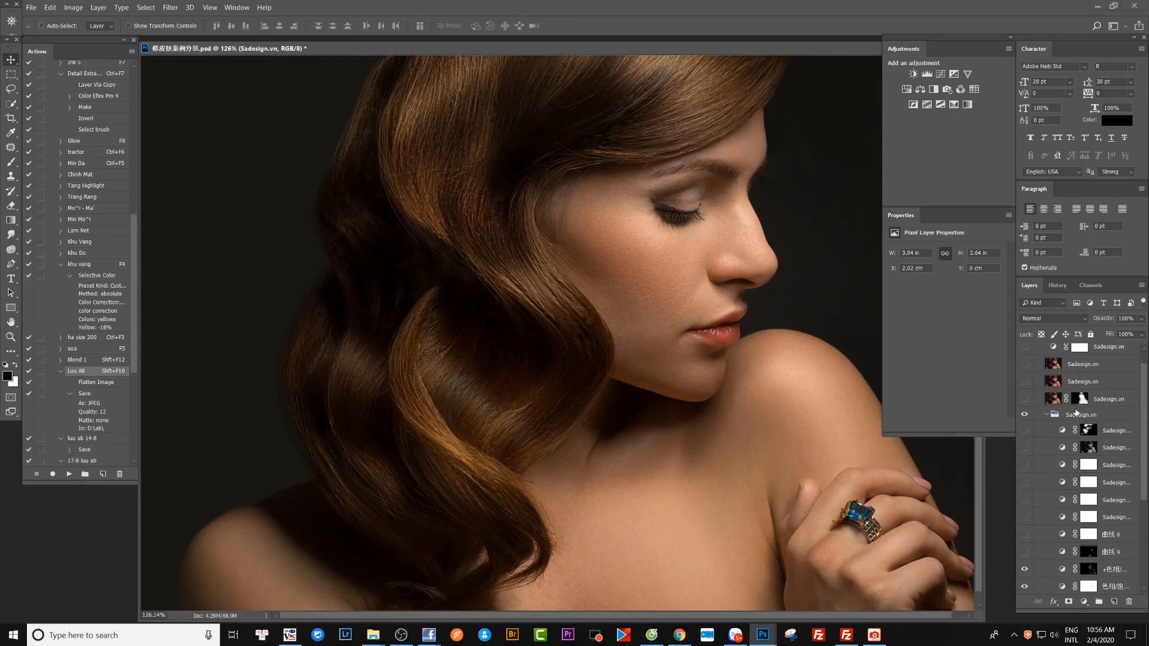
{"action": "scroll", "coordinate": [1110, 459], "scroll_direction": "down", "scroll_amount": 4}
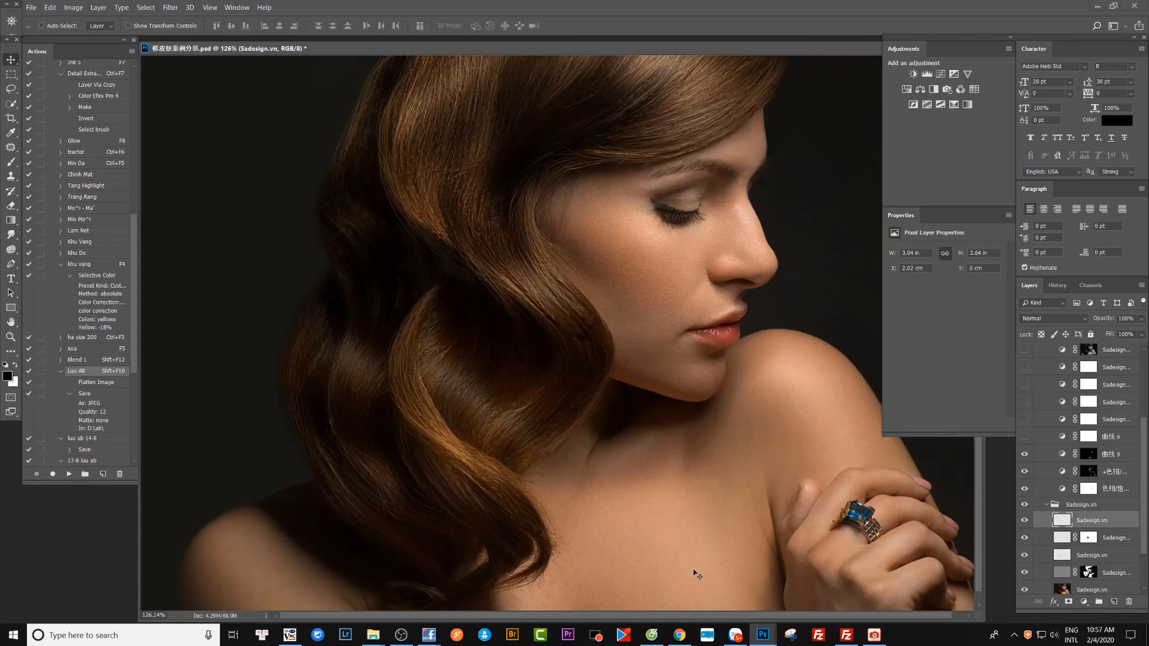
{"action": "left_click", "coordinate": [1088, 471]}
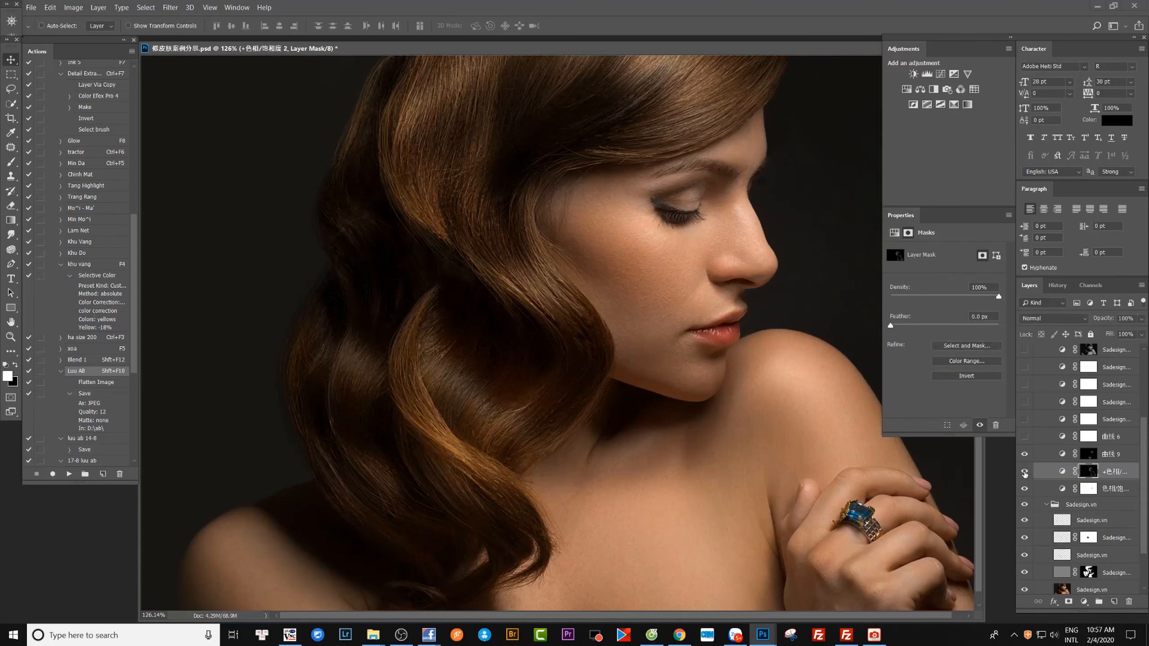
Compare the shoulder, neck and hair up close with +色相/饱和度 2 hidden and shown.
{"action": "left_click", "coordinate": [1025, 473]}
{"action": "left_click", "coordinate": [1024, 473]}
{"action": "left_click_drag", "start_coordinate": [702, 584], "coordinate": [731, 594]}
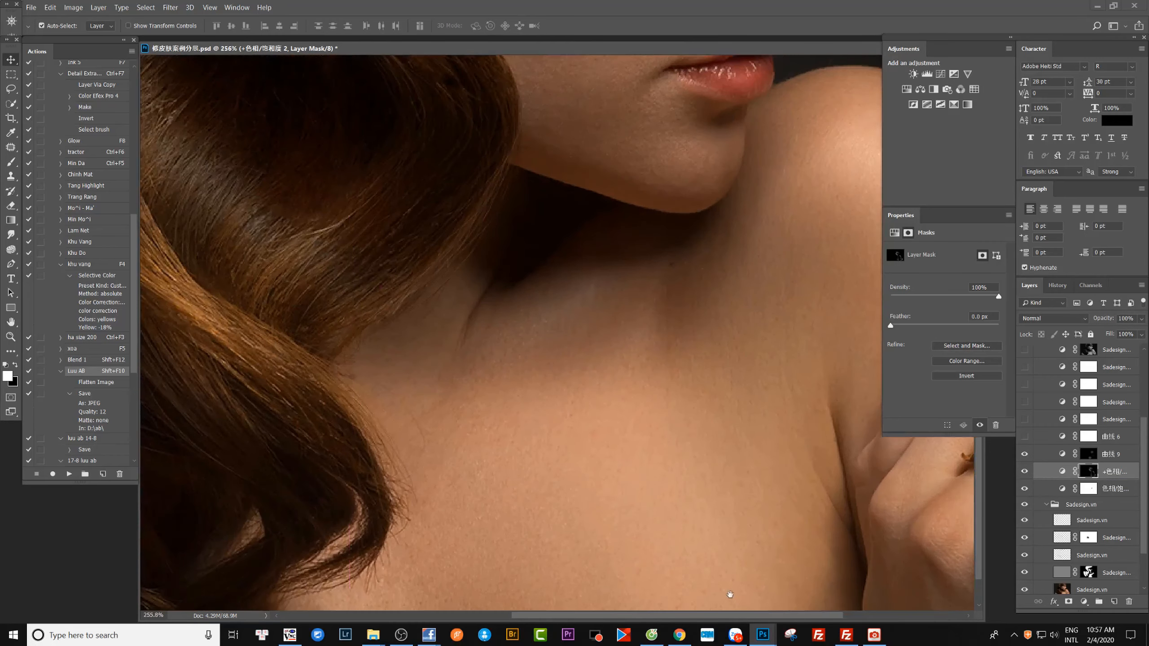
{"action": "left_click", "coordinate": [1025, 472]}
{"action": "left_click", "coordinate": [1025, 472]}
{"action": "left_click", "coordinate": [1024, 472]}
{"action": "left_click", "coordinate": [1025, 472]}
Open the curve of 曲线 9 and review its RGB and individual color channels.
{"action": "left_click", "coordinate": [1062, 455]}
{"action": "left_click", "coordinate": [935, 267]}
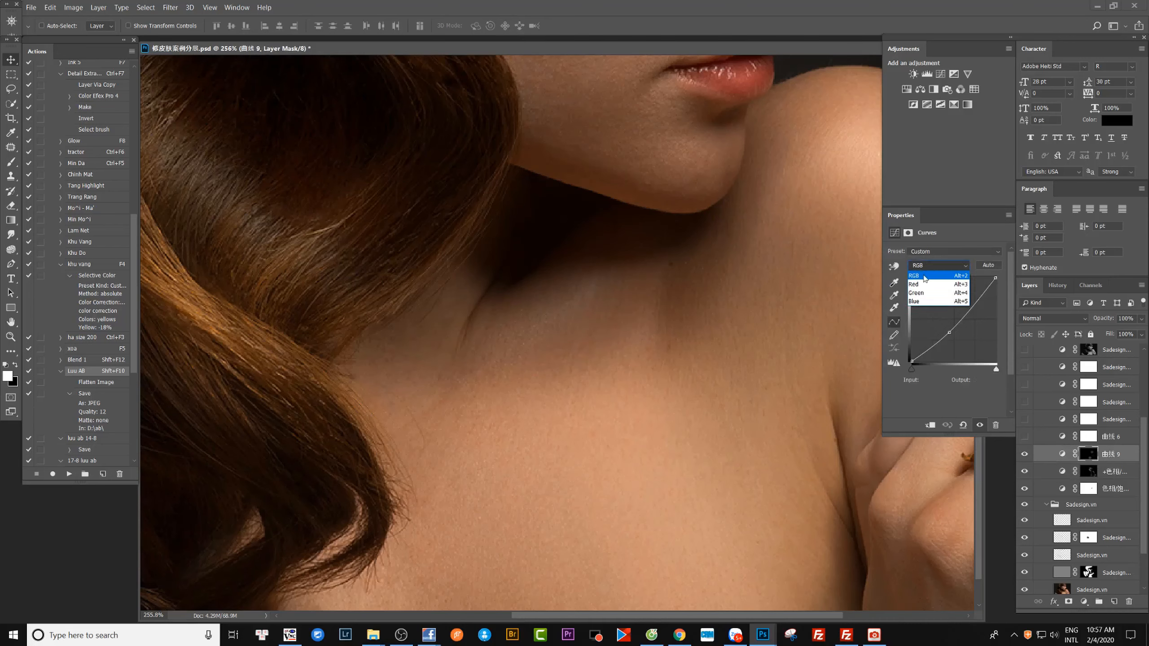
{"action": "left_click", "coordinate": [935, 268]}
{"action": "scroll", "coordinate": [935, 266], "scroll_direction": "down", "scroll_amount": 1}
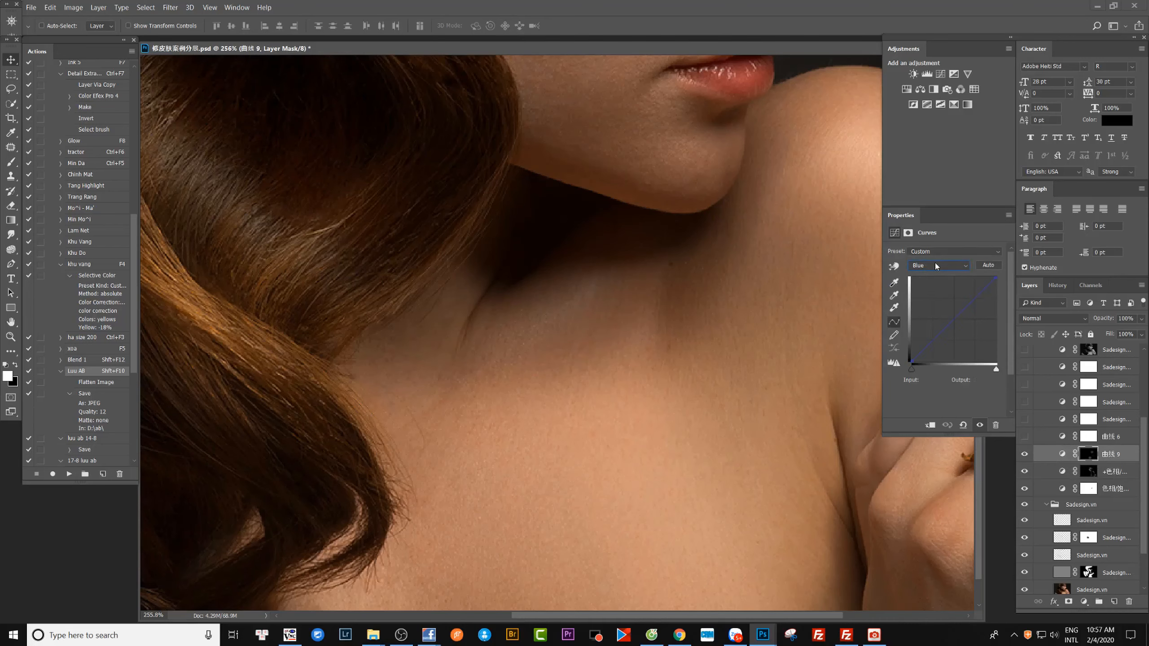
{"action": "scroll", "coordinate": [935, 266], "scroll_direction": "up", "scroll_amount": 3}
{"action": "left_click", "coordinate": [1024, 454]}
Open the Hue/Saturation settings of +色相/饱和度 2 and compare the portrait with and without the adjustment.
{"action": "left_click", "coordinate": [1063, 473]}
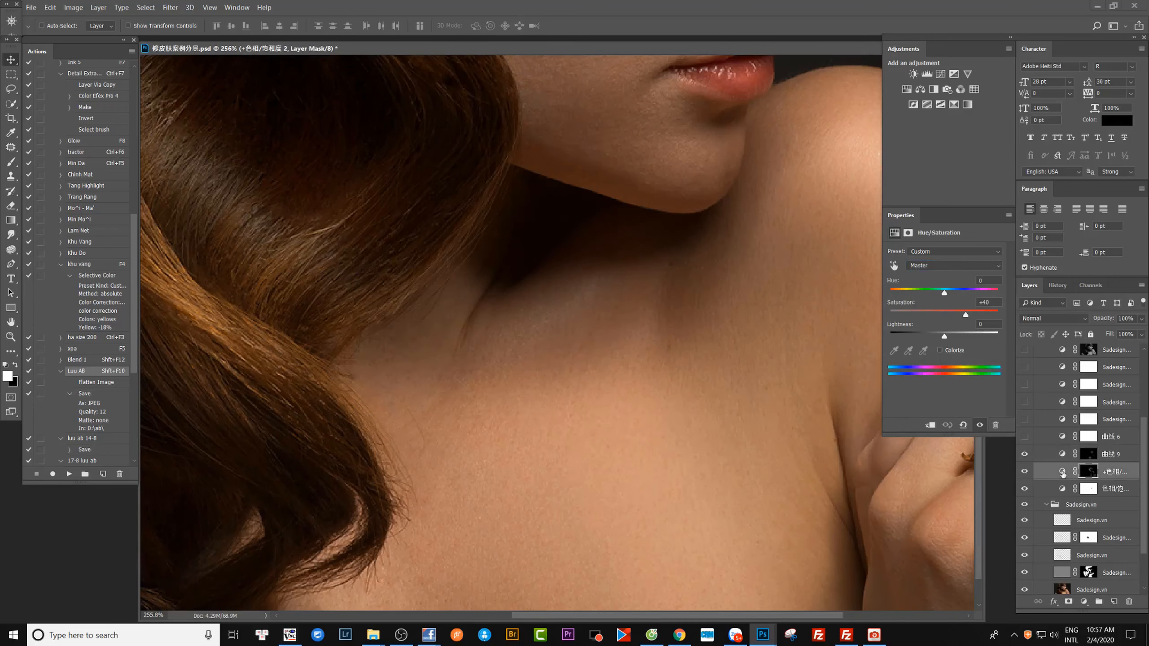
{"action": "key", "text": "ctrl+minus"}
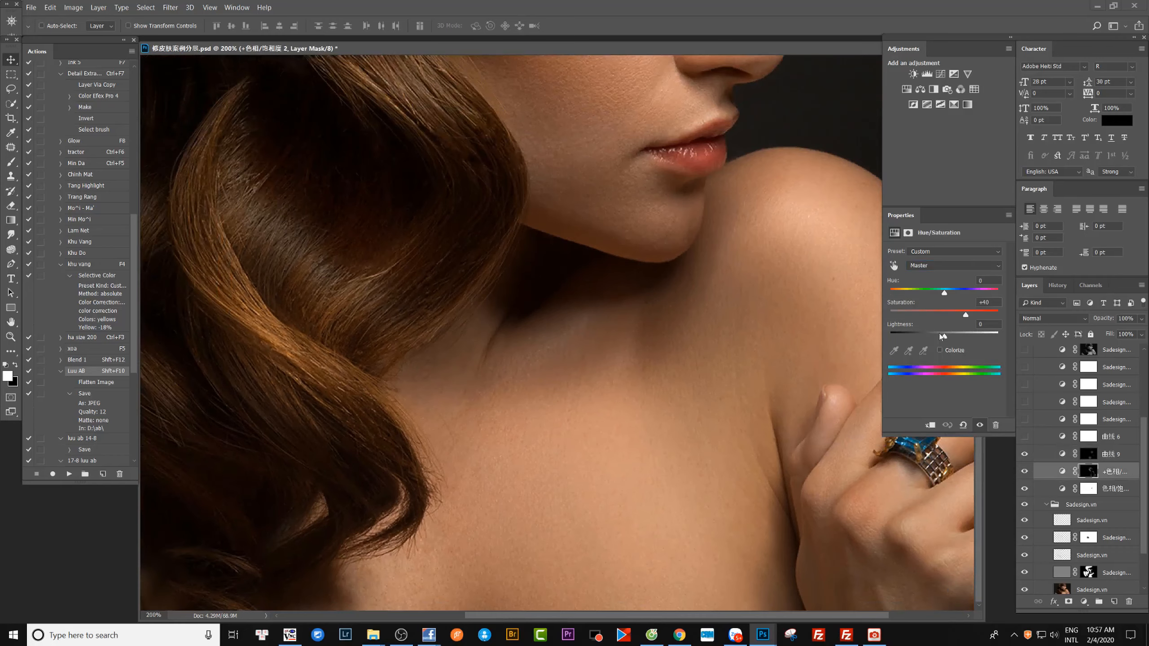
{"action": "left_click", "coordinate": [979, 425]}
{"action": "left_click", "coordinate": [979, 426]}
{"action": "left_click", "coordinate": [980, 426]}
{"action": "left_click", "coordinate": [979, 425]}
{"action": "key", "text": "ctrl+minus"}
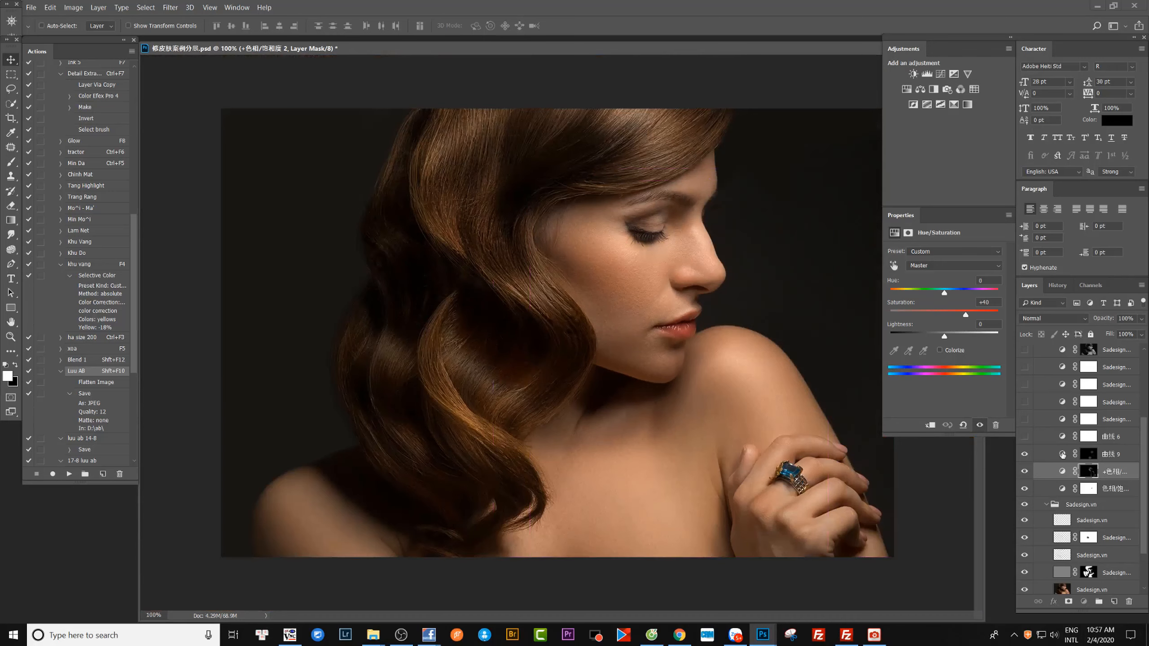
Select the 曲线 6 adjustment layer above 曲线 9 and show it.
{"action": "left_click", "coordinate": [1062, 454]}
{"action": "left_click", "coordinate": [1061, 436]}
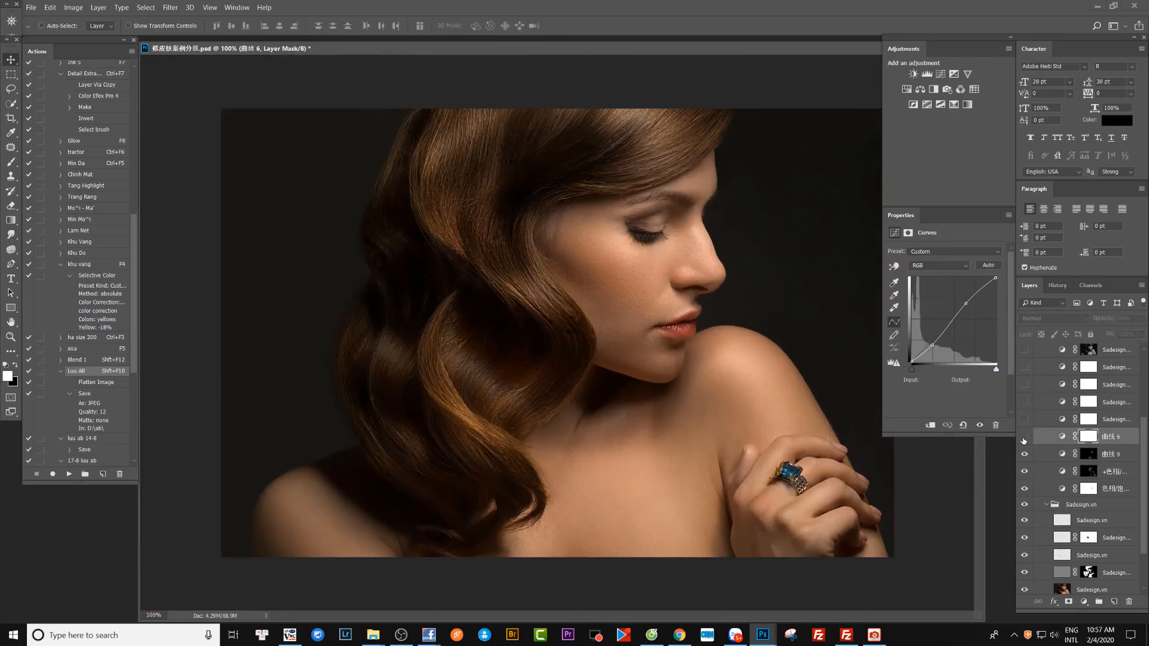
{"action": "left_click", "coordinate": [1023, 439]}
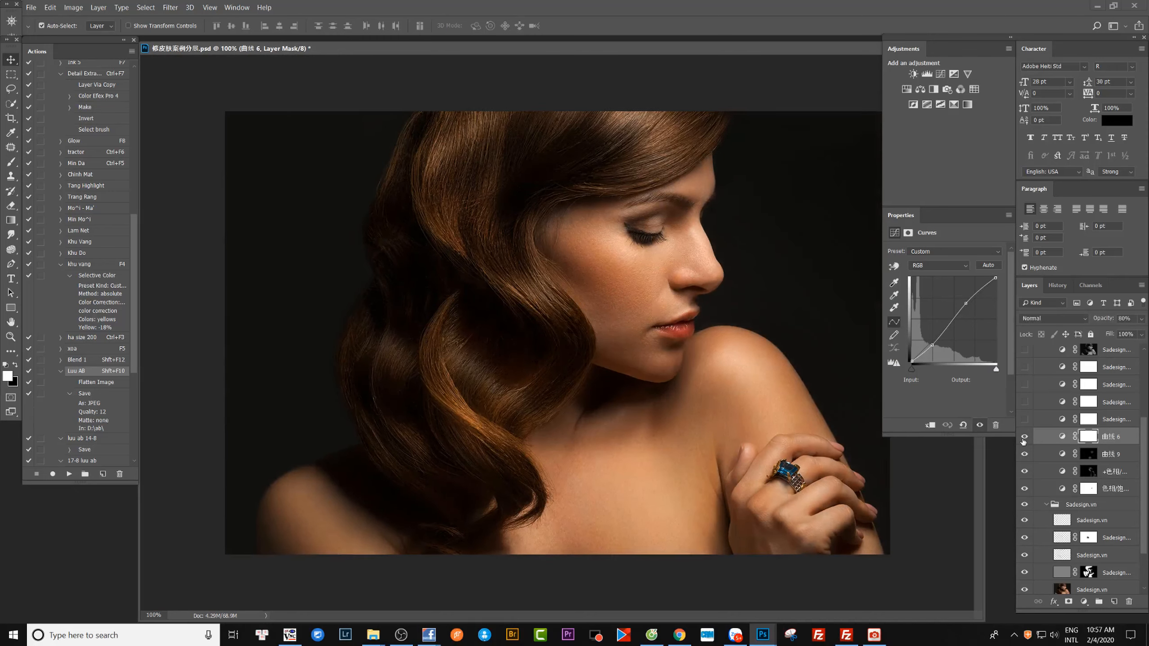
{"action": "key", "text": "ctrl+minus"}
{"action": "key", "text": "ctrl+plus"}
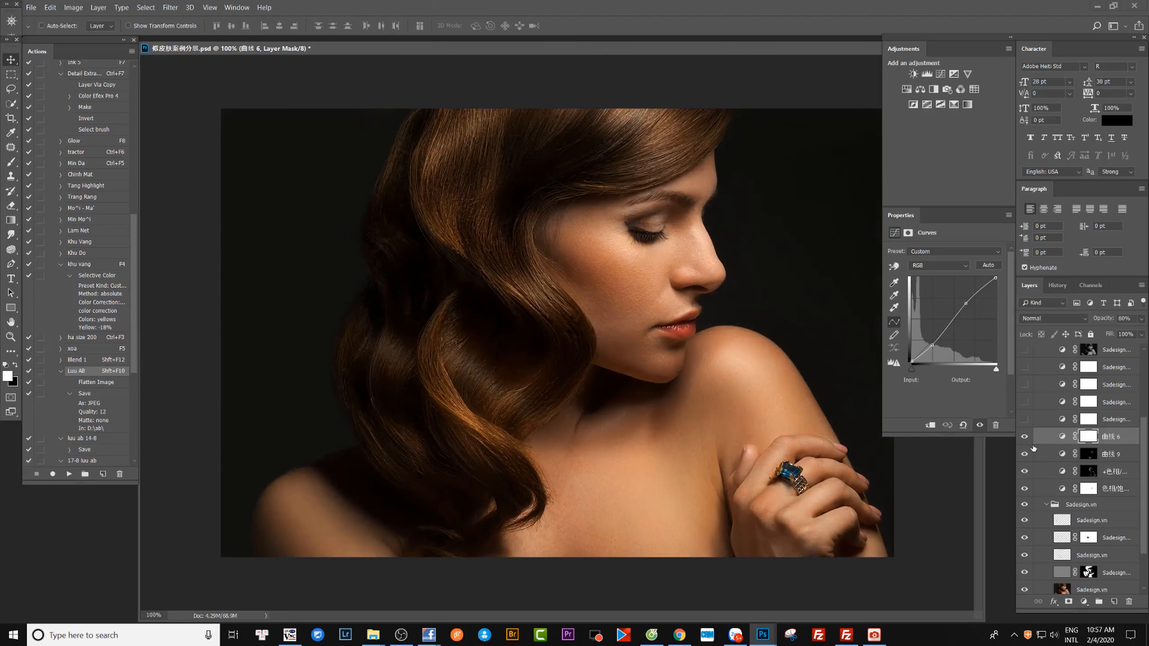
Hide the four adjustment layers from 曲线 6 down to 色相/饱和度 and show them again to compare the portrait.
{"action": "left_click_drag", "start_coordinate": [1026, 443], "coordinate": [1025, 489]}
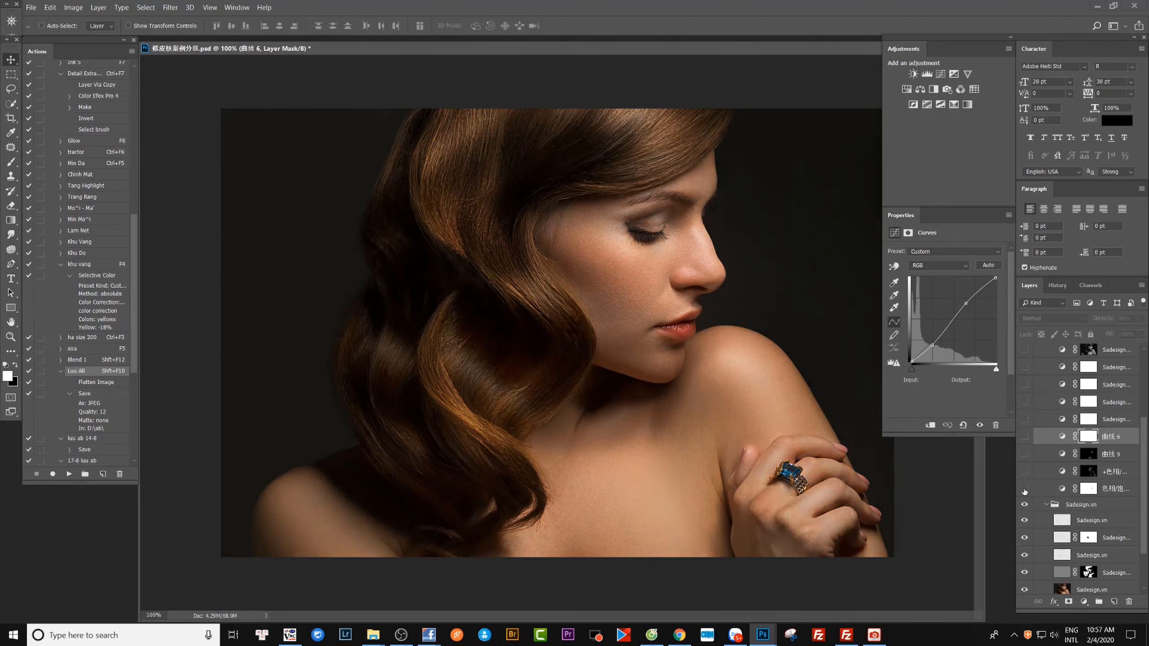
{"action": "left_click", "coordinate": [1024, 489]}
{"action": "left_click", "coordinate": [1025, 455]}
{"action": "left_click", "coordinate": [1024, 436]}
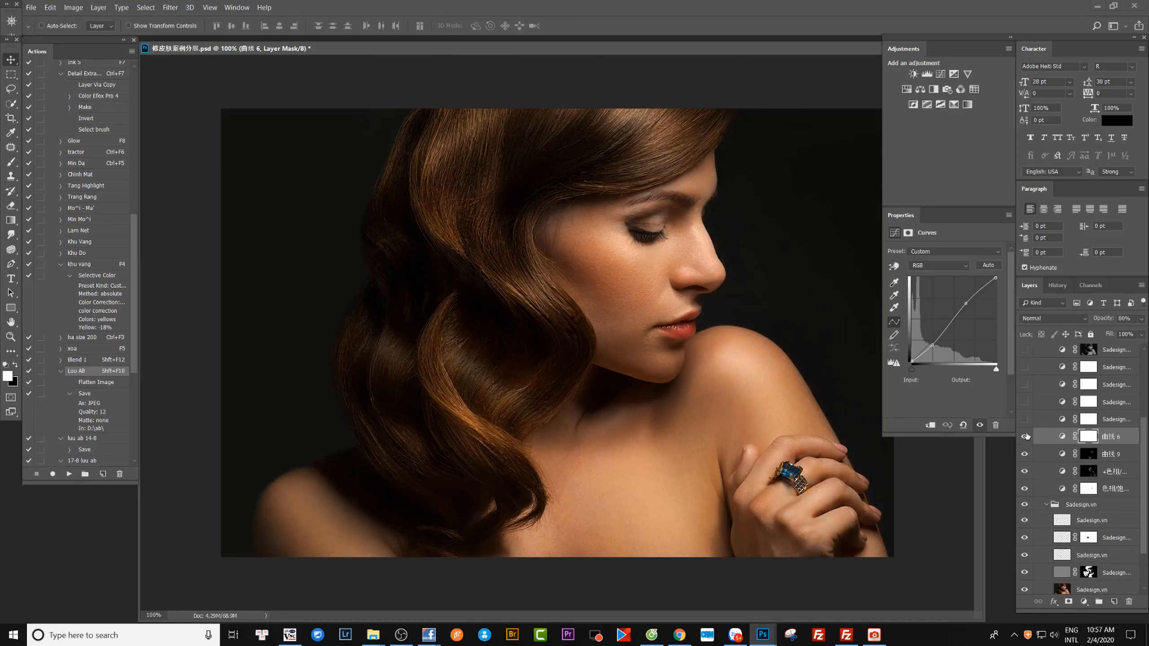
Review the channel curves of 曲线 6 and place the lower RGB curve point at input 59, output 47.
{"action": "left_click", "coordinate": [936, 266]}
{"action": "left_click", "coordinate": [929, 279]}
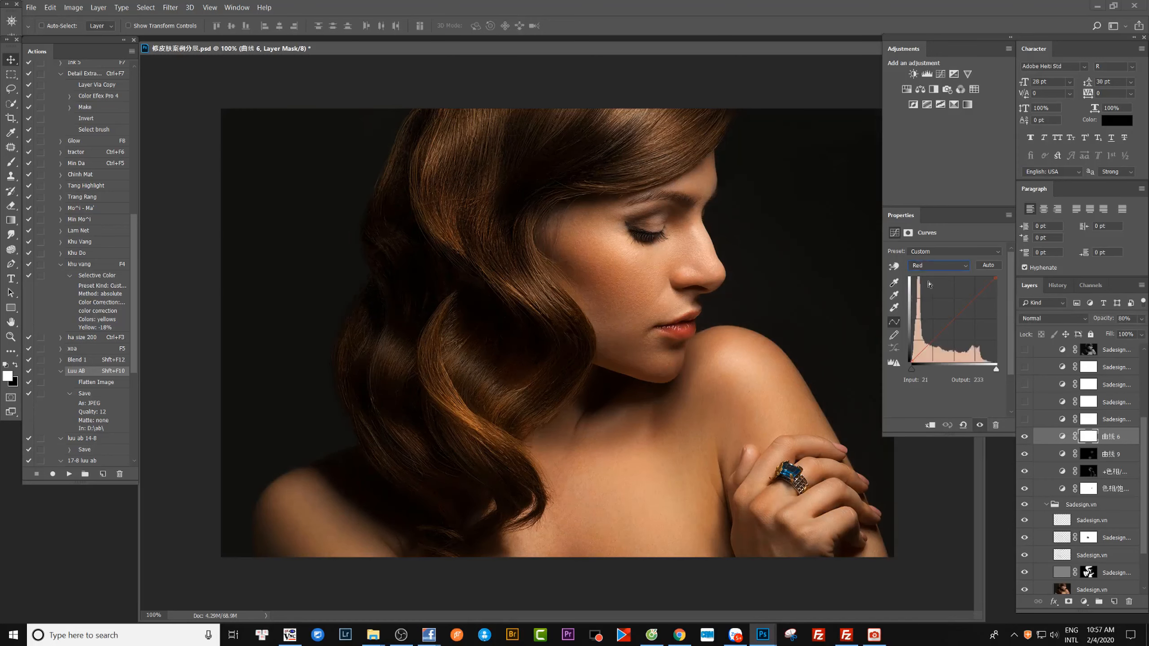
{"action": "scroll", "coordinate": [933, 269], "scroll_direction": "down", "scroll_amount": 2}
{"action": "scroll", "coordinate": [933, 269], "scroll_direction": "up", "scroll_amount": 3}
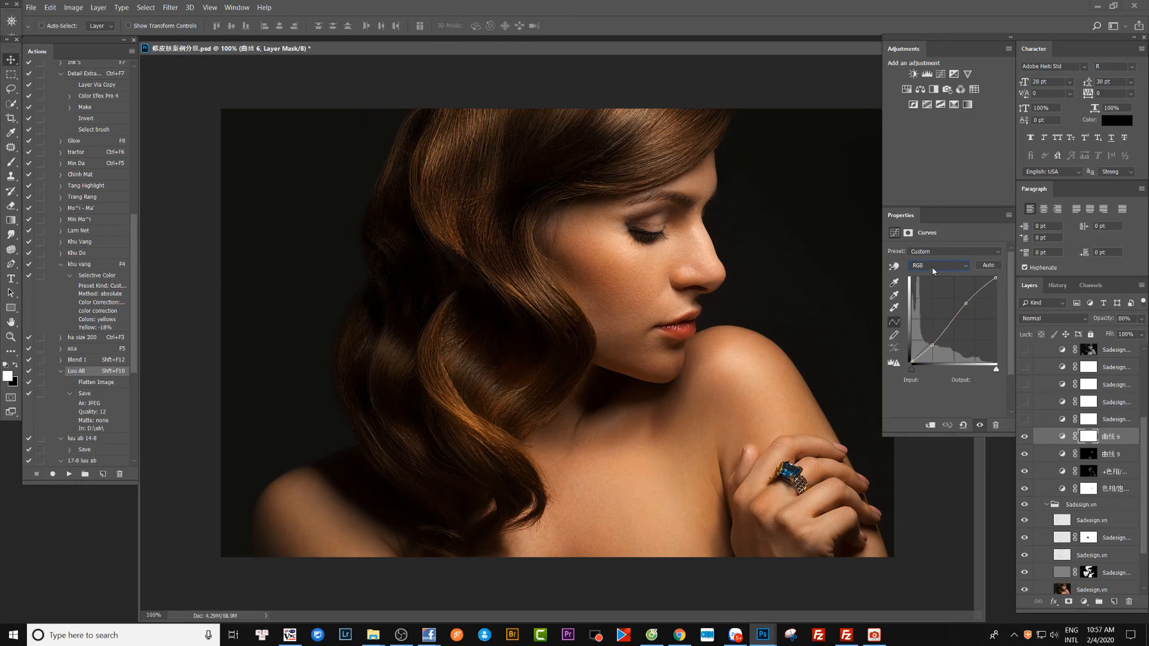
{"action": "left_click", "coordinate": [933, 345]}
{"action": "left_click_drag", "start_coordinate": [933, 346], "coordinate": [931, 348]}
Show the adjustment layer directly above 曲线 6 and open its Hue/Saturation settings.
{"action": "left_click", "coordinate": [1025, 421]}
{"action": "left_click", "coordinate": [1025, 419]}
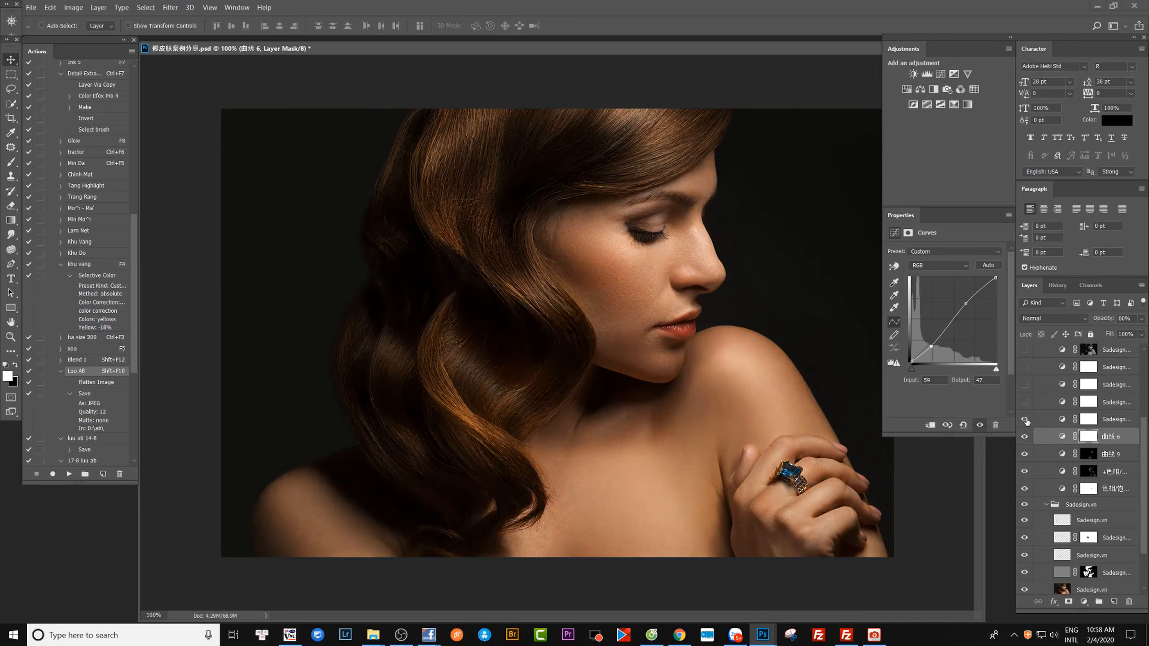
{"action": "left_click", "coordinate": [1063, 420]}
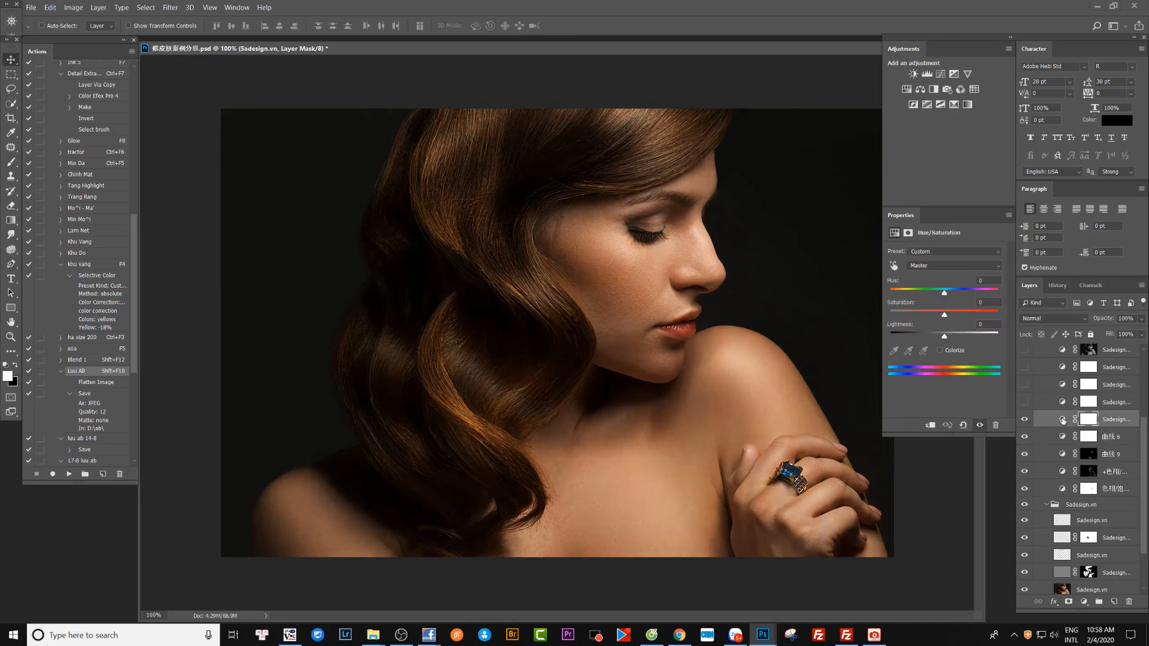
Set the lightness of the Reds range to -17 in the Hue/Saturation layer above 曲线 6.
{"action": "left_click", "coordinate": [927, 266]}
{"action": "left_click", "coordinate": [921, 277]}
{"action": "left_click_drag", "start_coordinate": [935, 337], "coordinate": [969, 327]}
{"action": "type", "text": "-17"}
{"action": "left_click", "coordinate": [923, 270]}
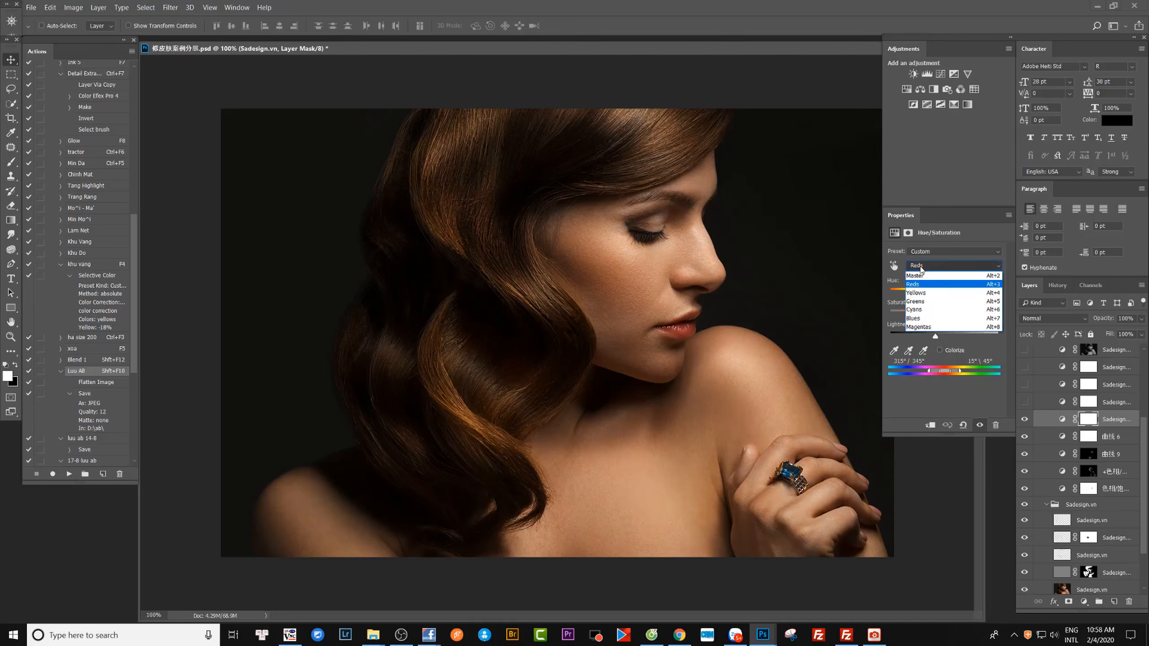
{"action": "left_click", "coordinate": [923, 270]}
Compare the portrait with and without the Hue/Saturation layer above 曲线 6.
{"action": "left_click", "coordinate": [979, 427]}
{"action": "left_click", "coordinate": [979, 427]}
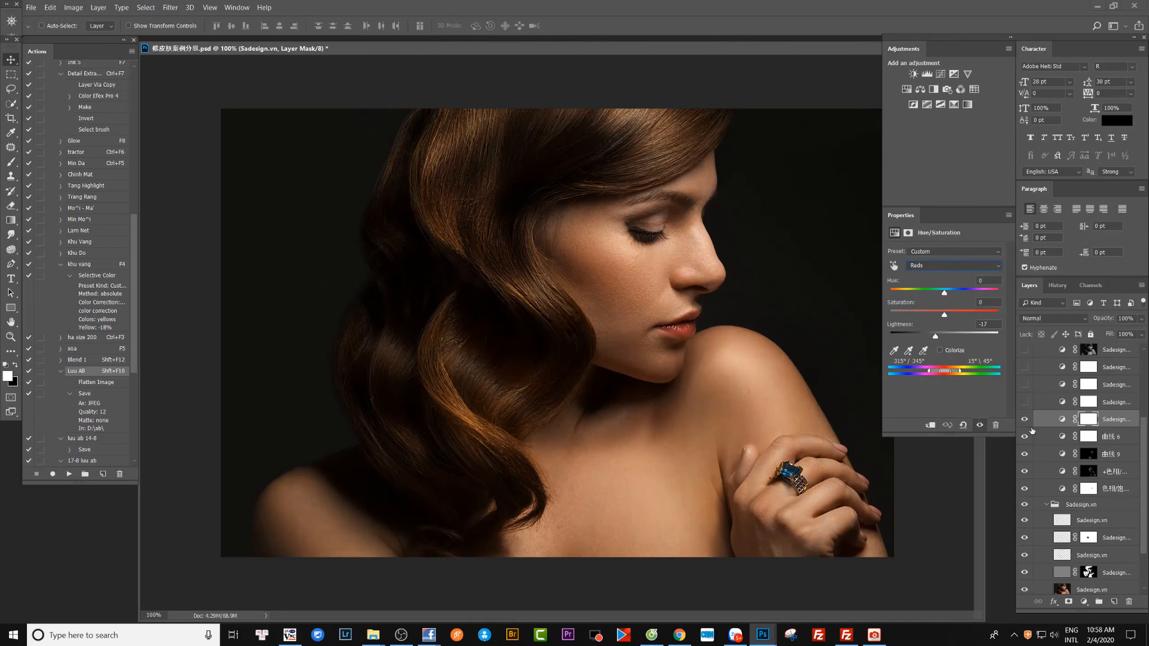
{"action": "left_click", "coordinate": [1024, 421]}
{"action": "left_click", "coordinate": [1024, 421]}
{"action": "left_click", "coordinate": [1024, 421]}
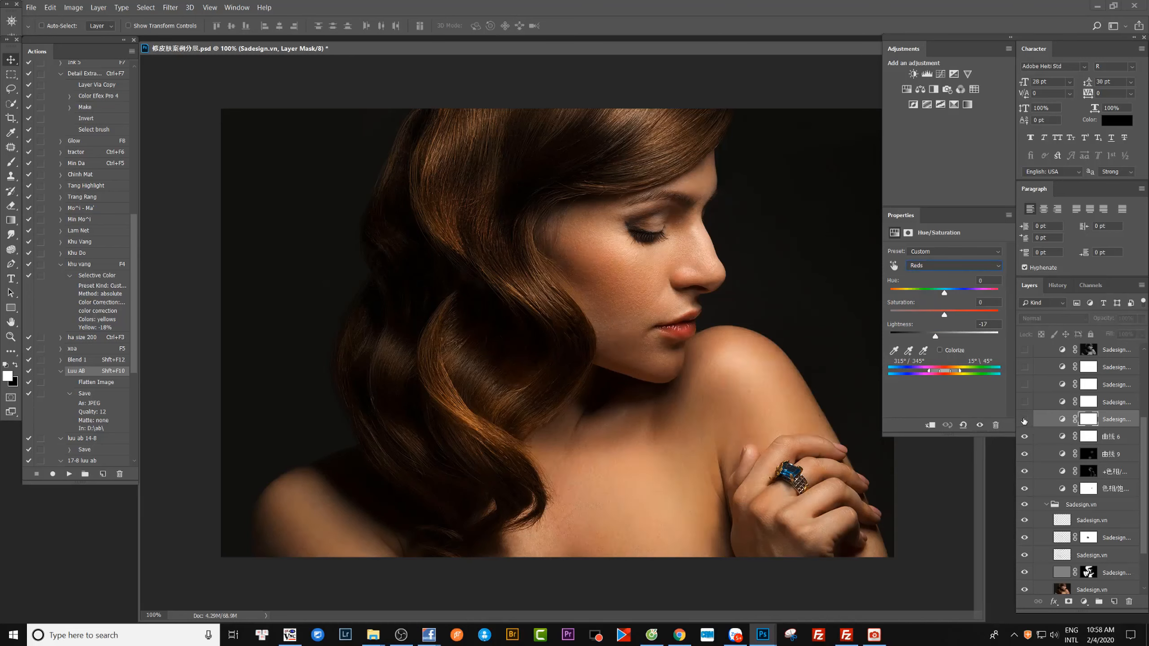
{"action": "left_click", "coordinate": [1024, 421]}
Show the Curves layer directly above that Hue/Saturation layer and open its curve settings.
{"action": "scroll", "coordinate": [1024, 421], "scroll_direction": "up", "scroll_amount": 2}
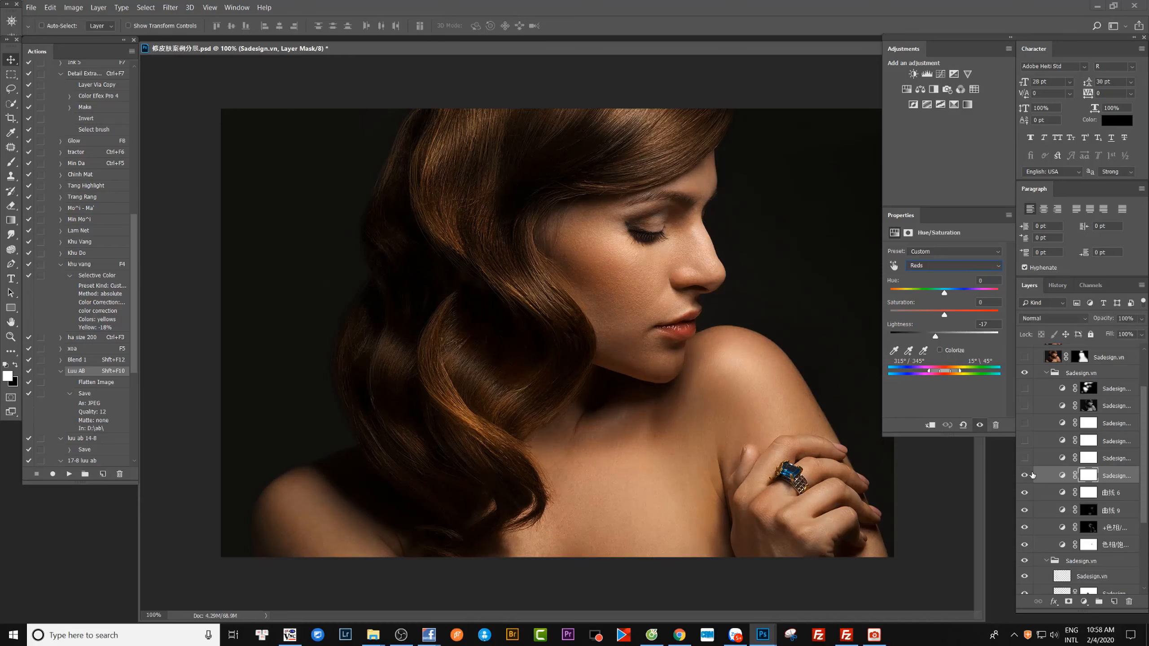
{"action": "scroll", "coordinate": [1027, 476], "scroll_direction": "up", "scroll_amount": 2}
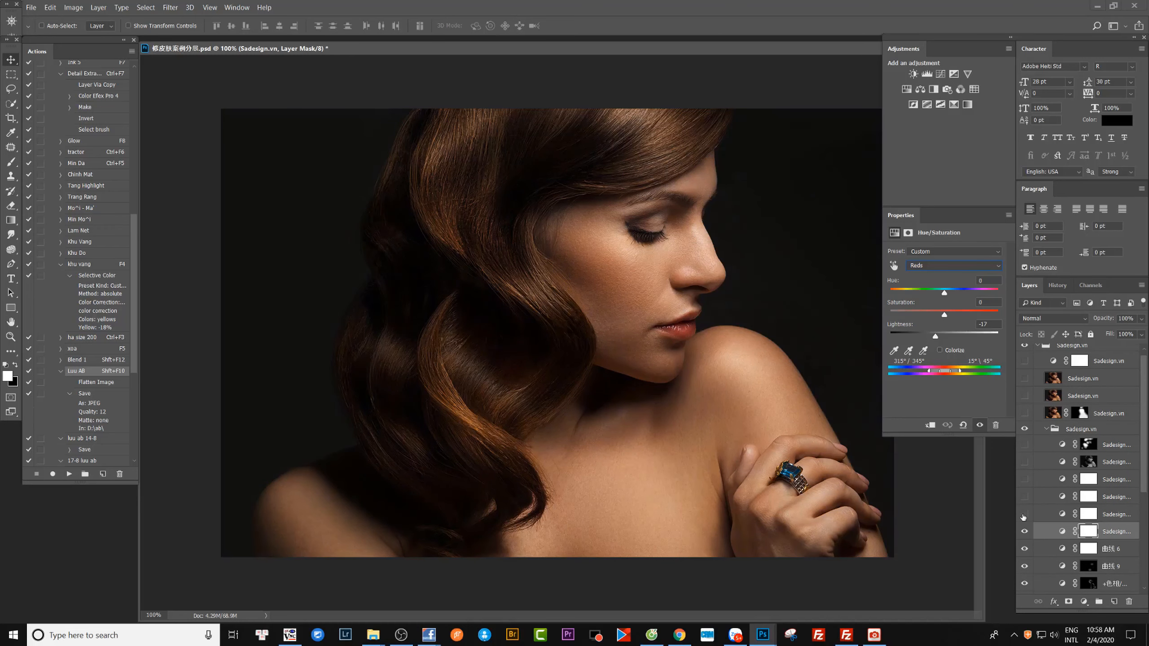
{"action": "left_click", "coordinate": [1024, 515]}
{"action": "left_click", "coordinate": [1060, 516]}
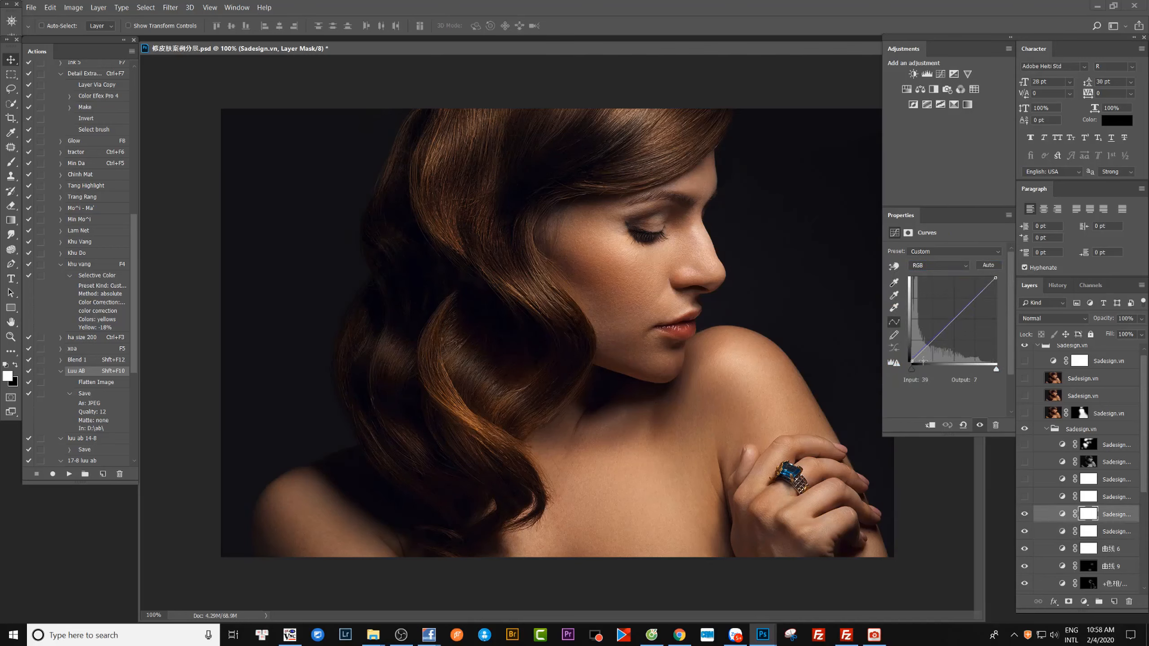
Review the RGB, Red and Blue channels of the selected Curves layer and compare the portrait with and without it.
{"action": "left_click", "coordinate": [922, 266]}
{"action": "left_click", "coordinate": [926, 274]}
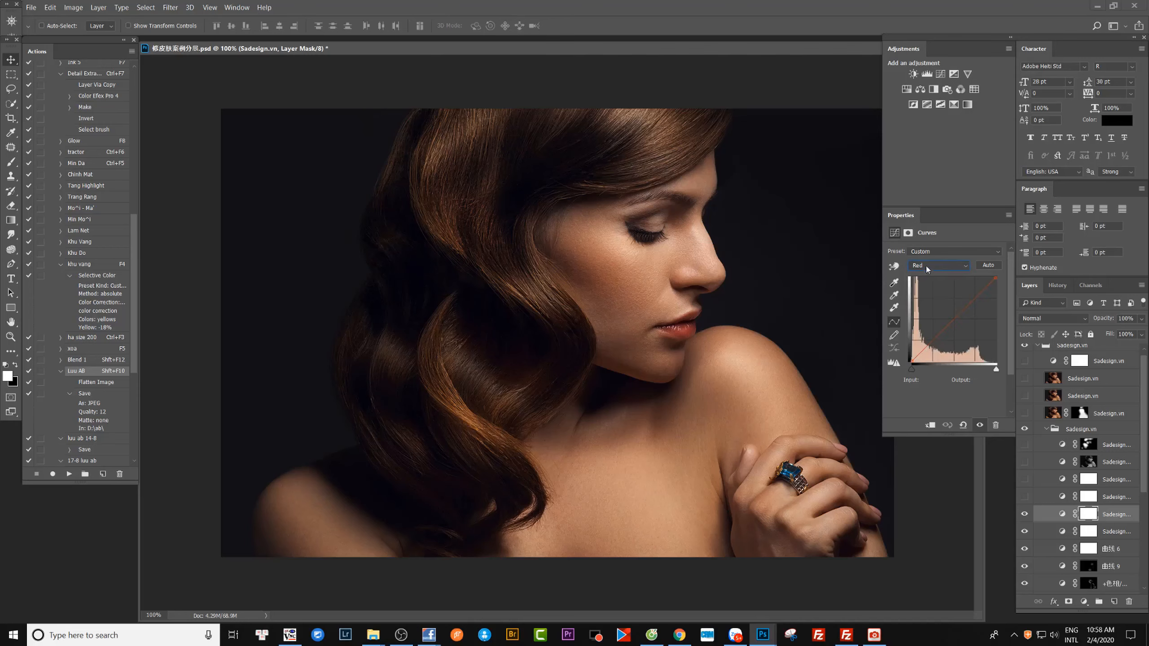
{"action": "scroll", "coordinate": [926, 267], "scroll_direction": "down", "scroll_amount": 2}
{"action": "scroll", "coordinate": [926, 267], "scroll_direction": "up", "scroll_amount": 3}
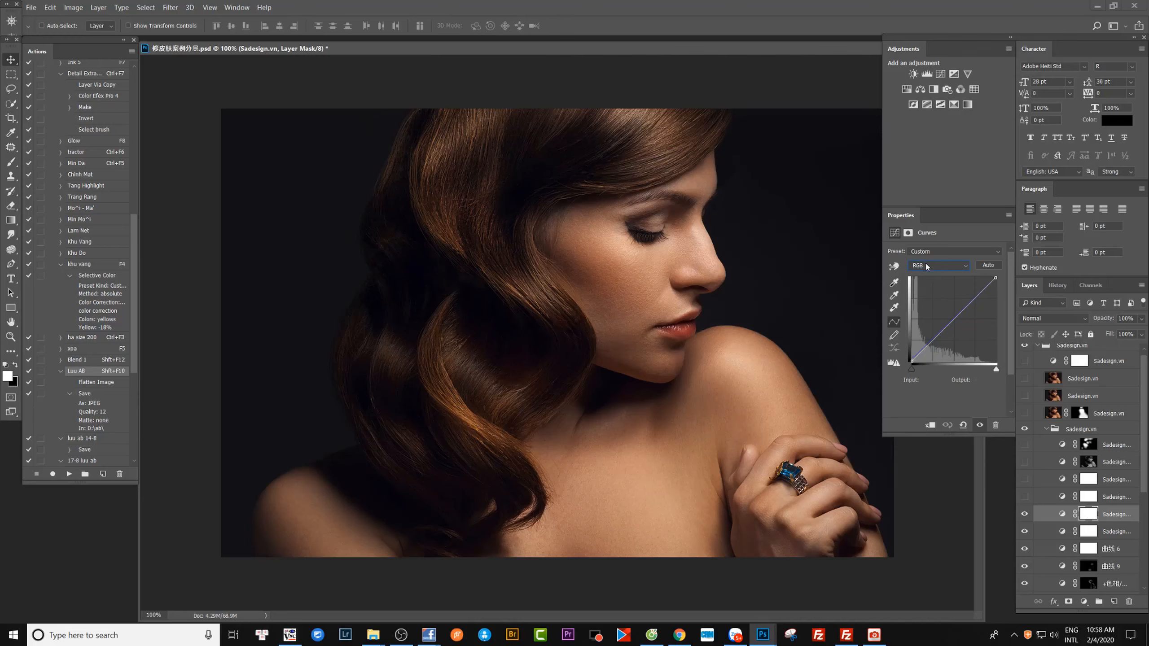
{"action": "scroll", "coordinate": [927, 265], "scroll_direction": "down", "scroll_amount": 3}
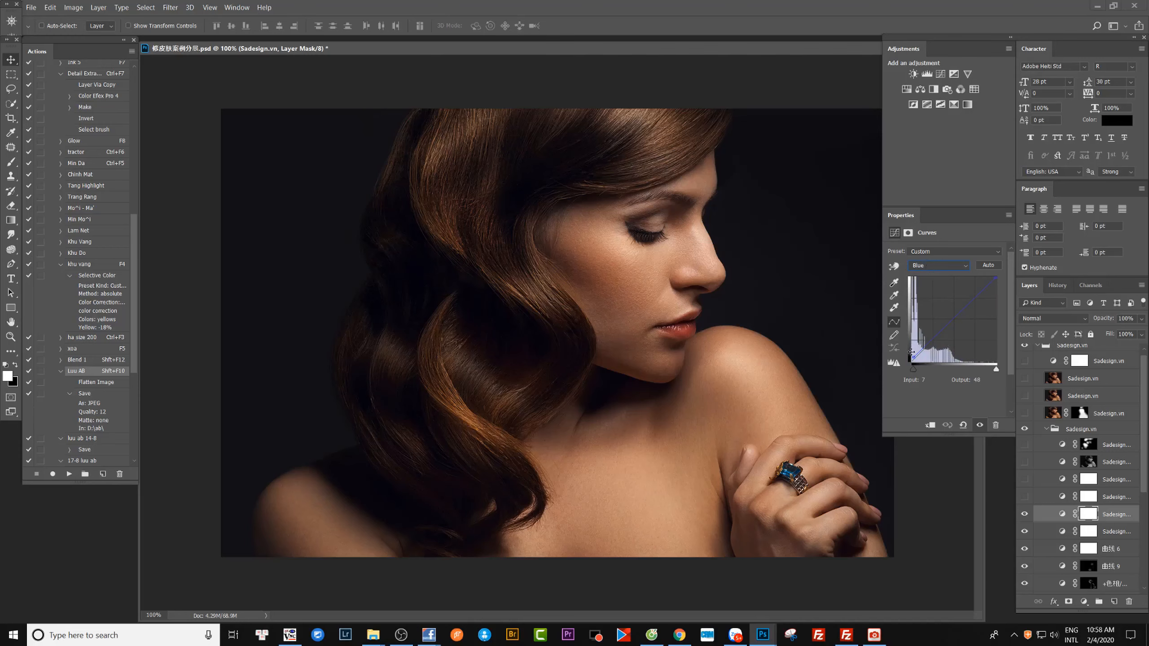
{"action": "left_click", "coordinate": [1025, 516]}
{"action": "left_click", "coordinate": [1024, 516]}
{"action": "left_click", "coordinate": [1025, 517]}
{"action": "left_click", "coordinate": [1025, 516]}
Show the next Curves layer up with the plain white mask and open its curve settings.
{"action": "left_click", "coordinate": [1025, 497]}
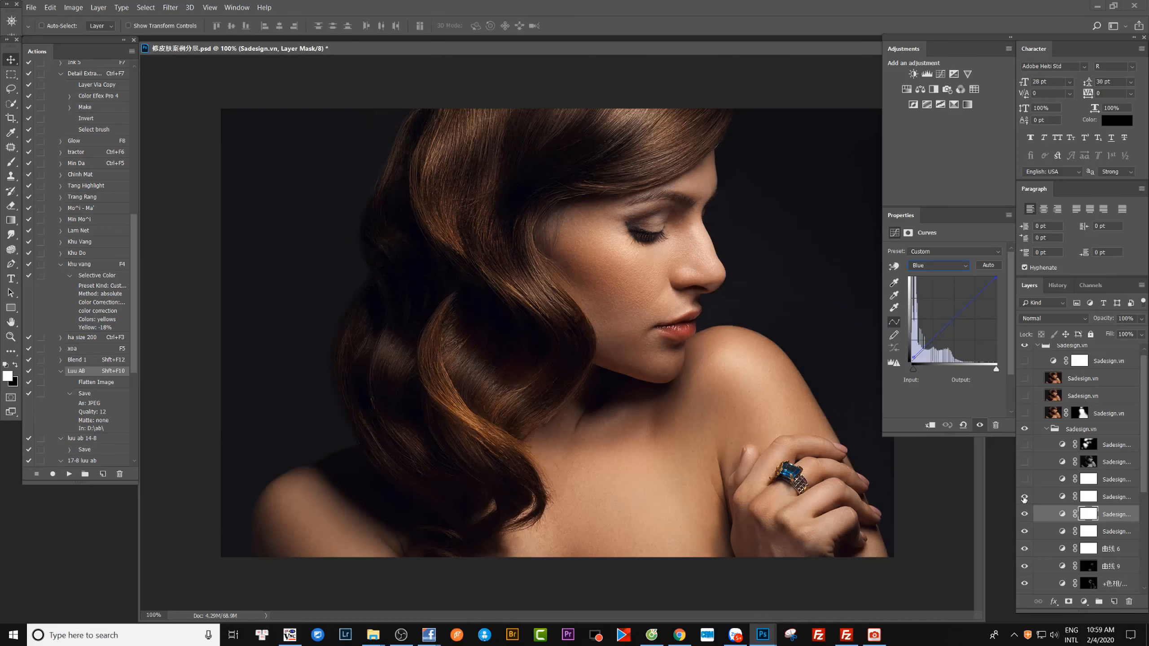
{"action": "left_click", "coordinate": [1024, 497]}
{"action": "left_click", "coordinate": [1024, 497]}
{"action": "left_click", "coordinate": [1062, 498]}
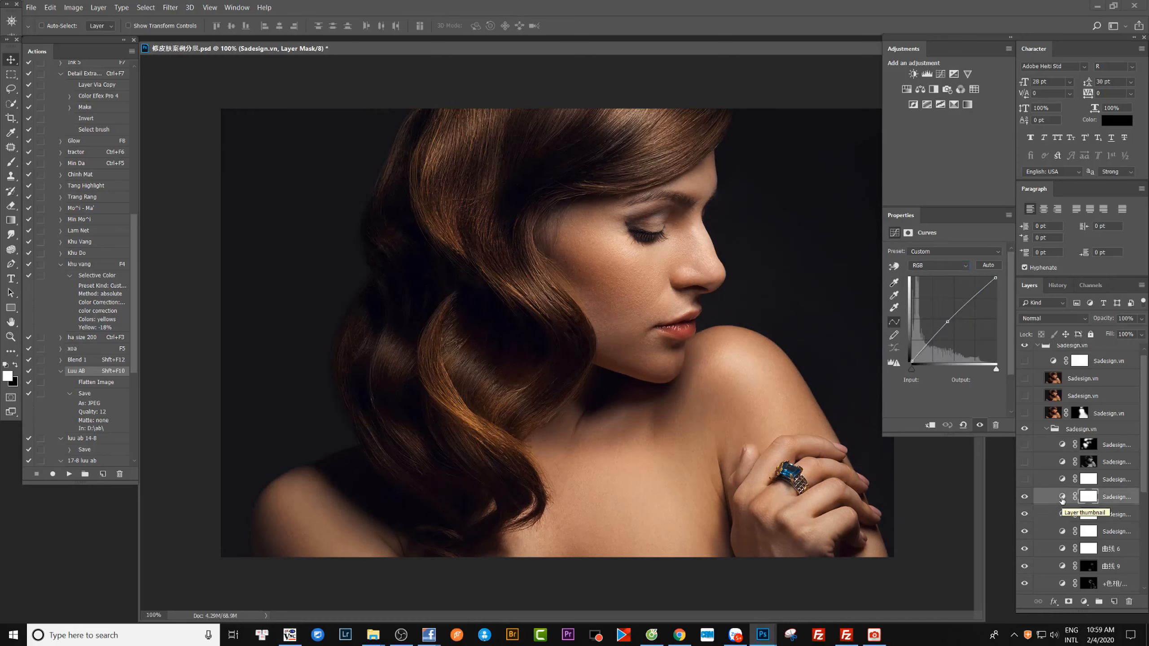
Check the curve channels of the upper white-mask Curves layer and compare the portrait with and without it.
{"action": "left_click", "coordinate": [1025, 497]}
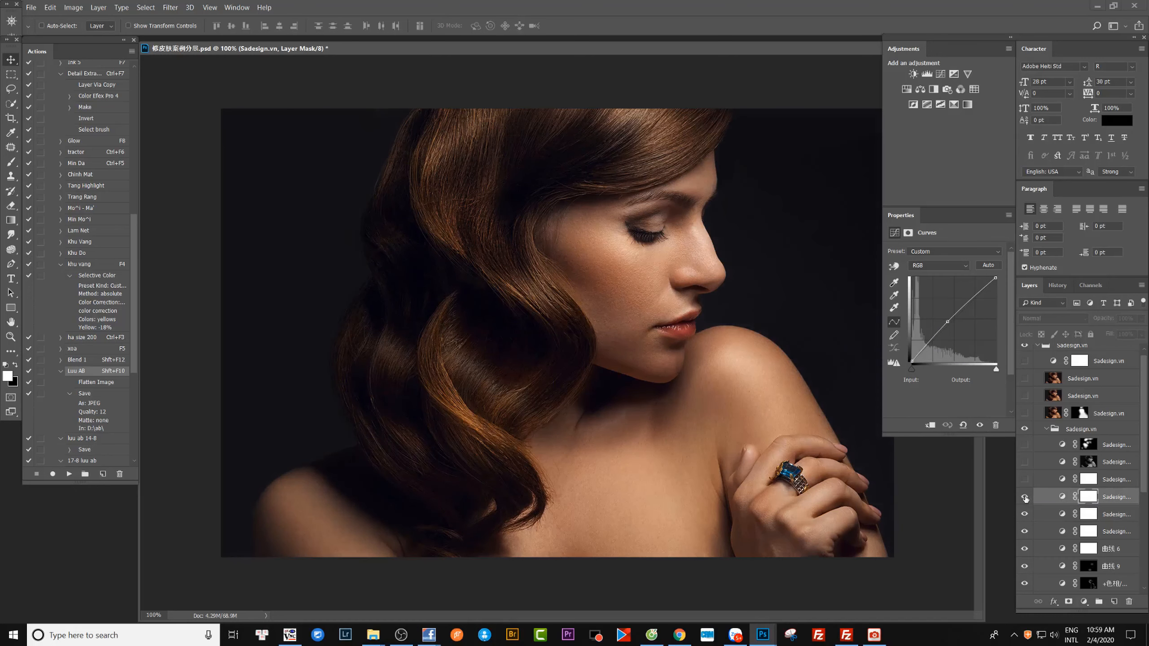
{"action": "left_click", "coordinate": [1025, 496]}
{"action": "left_click", "coordinate": [1025, 497]}
{"action": "left_click", "coordinate": [1024, 496]}
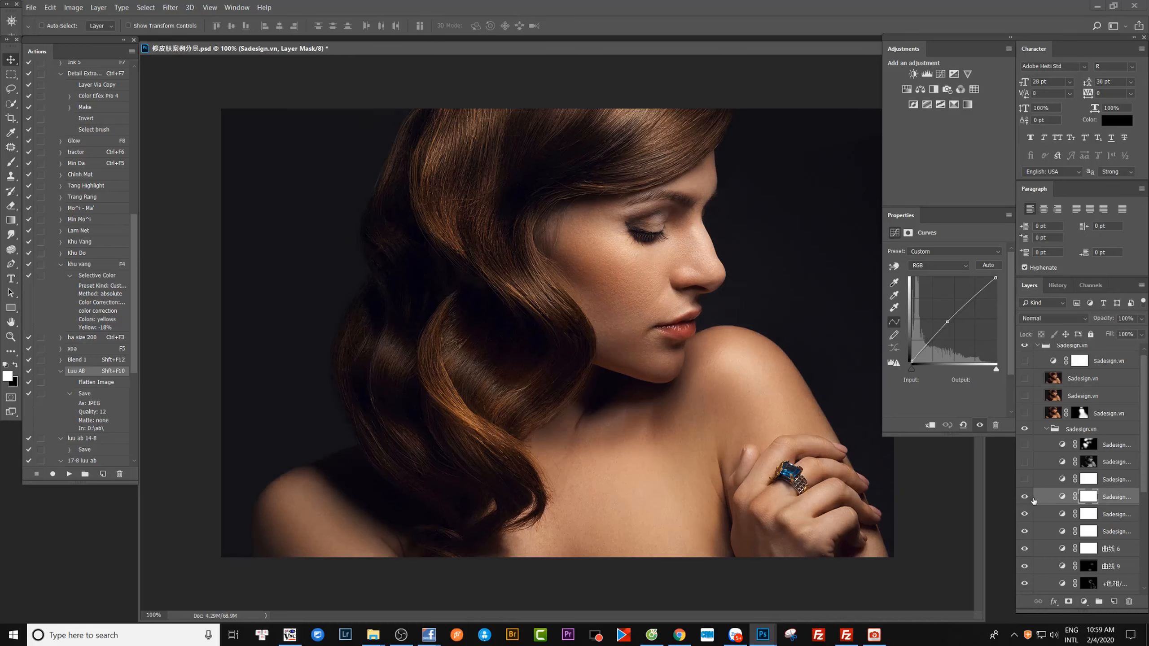
{"action": "left_click", "coordinate": [961, 265]}
{"action": "left_click", "coordinate": [964, 332]}
{"action": "left_click", "coordinate": [1024, 497]}
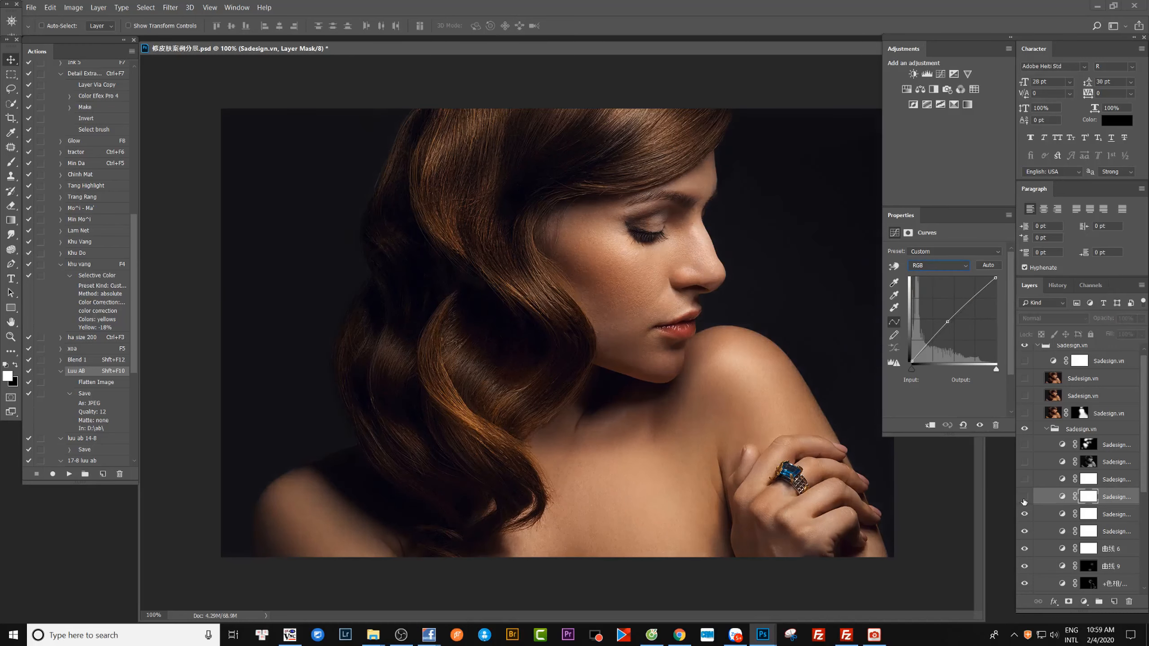
{"action": "left_click", "coordinate": [1025, 497]}
{"action": "left_click", "coordinate": [1024, 497]}
{"action": "left_click", "coordinate": [1024, 497]}
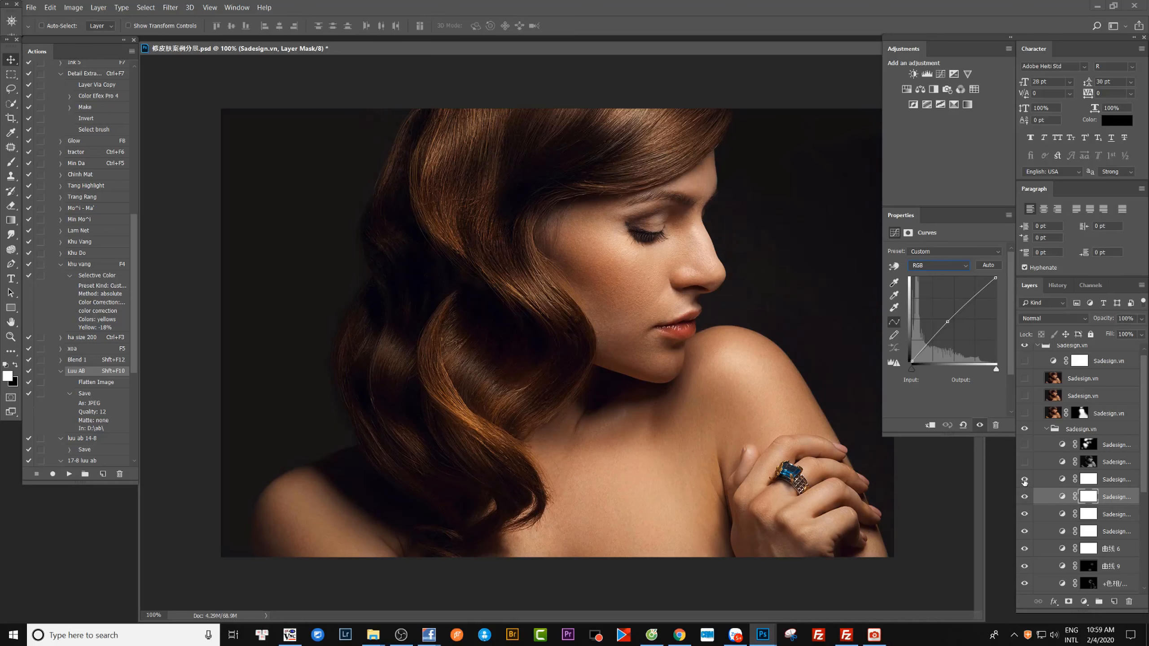
Show the Color Balance layer above the Curves layers and open its Midtones settings.
{"action": "left_click", "coordinate": [1024, 480]}
{"action": "left_click", "coordinate": [1062, 481]}
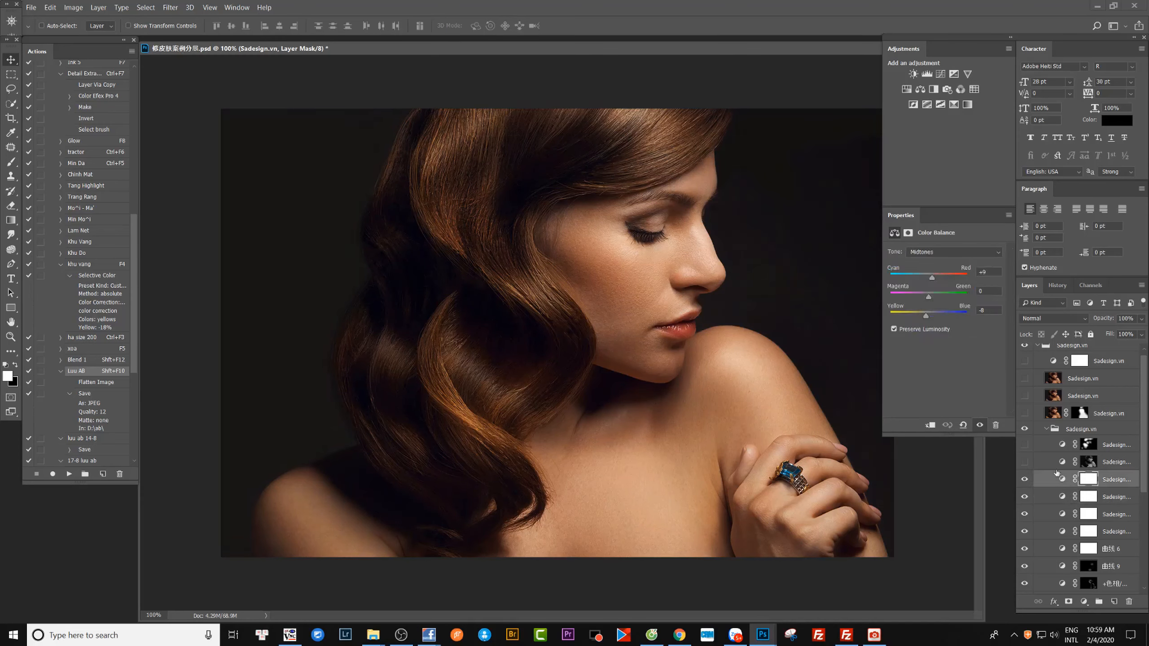
{"action": "left_click", "coordinate": [919, 254]}
{"action": "left_click", "coordinate": [932, 253]}
Compare the portrait with and without the Color Balance adjustment.
{"action": "left_click", "coordinate": [980, 425]}
{"action": "left_click", "coordinate": [979, 426]}
{"action": "left_click", "coordinate": [979, 425]}
{"action": "left_click", "coordinate": [980, 425]}
Show the masked Curves layer above the Color Balance layer, open its curve and compare the portrait with and without it.
{"action": "left_click", "coordinate": [1024, 462]}
{"action": "left_click", "coordinate": [1048, 465]}
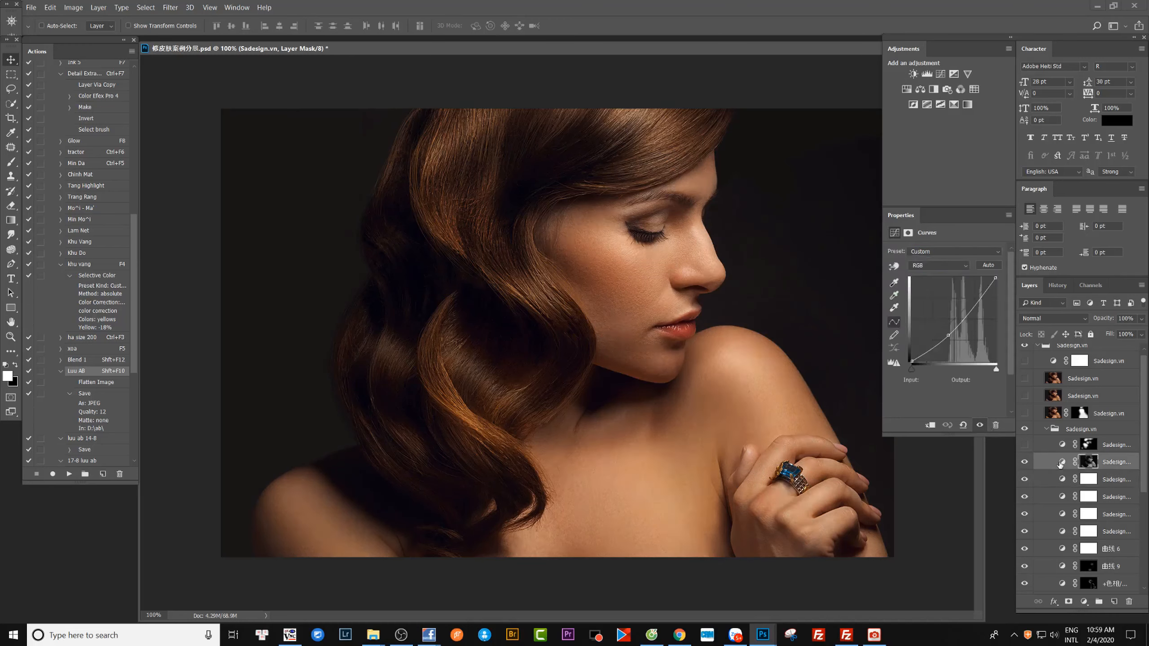
{"action": "left_click", "coordinate": [1024, 463]}
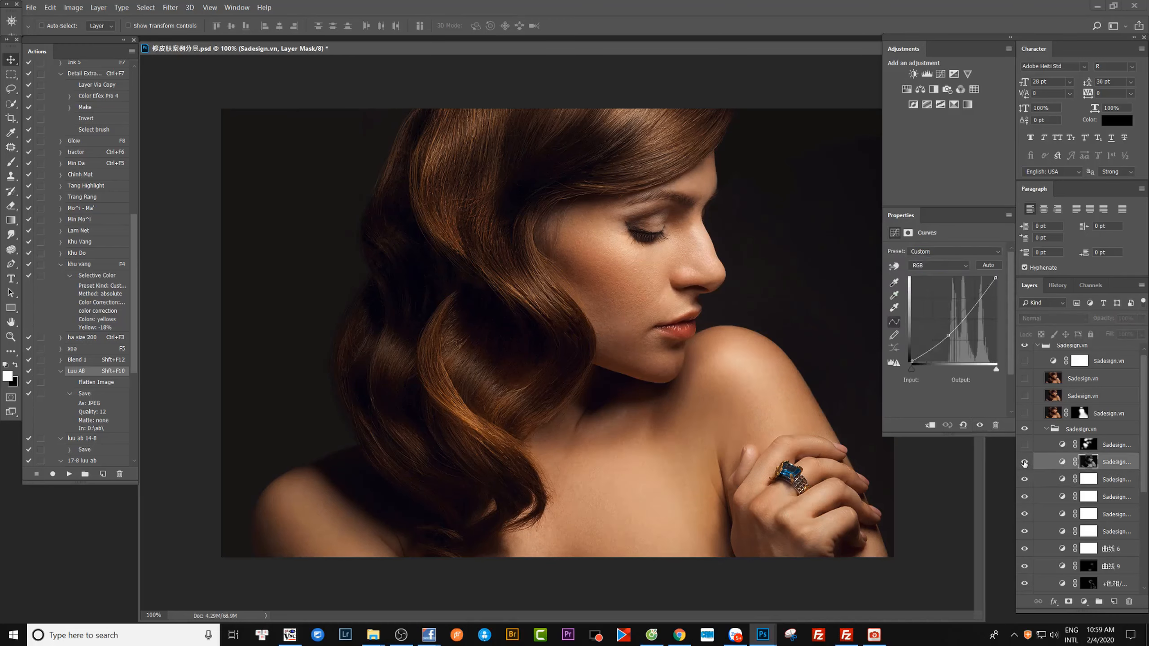
{"action": "left_click", "coordinate": [1024, 462]}
{"action": "left_click", "coordinate": [1024, 462]}
{"action": "left_click", "coordinate": [1024, 462]}
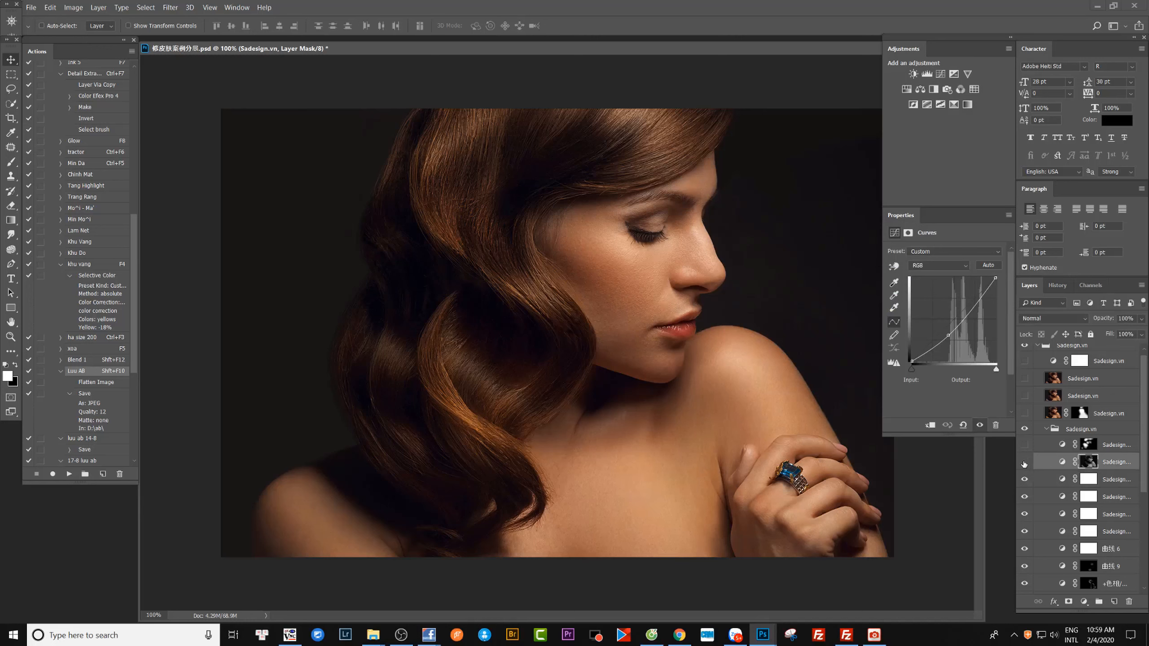
{"action": "left_click", "coordinate": [1024, 463]}
{"action": "left_click", "coordinate": [1024, 463]}
Show the topmost masked Curves layer in the inner group, open its curve and compare the portrait with and without it.
{"action": "left_click", "coordinate": [1024, 446]}
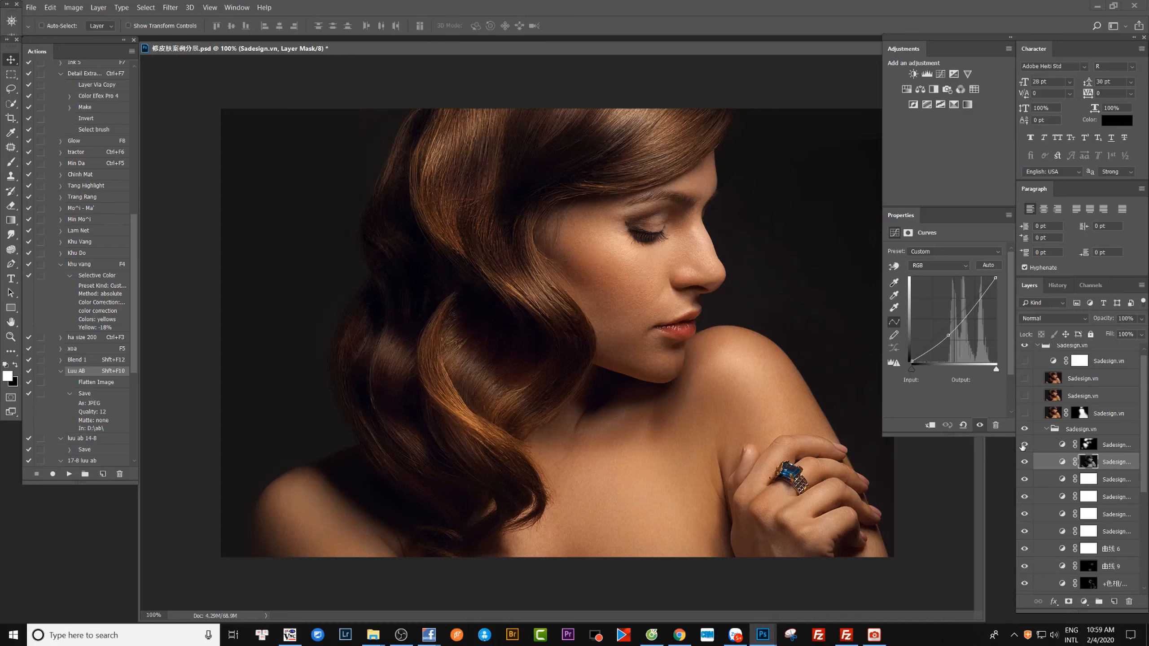
{"action": "left_click", "coordinate": [1040, 446]}
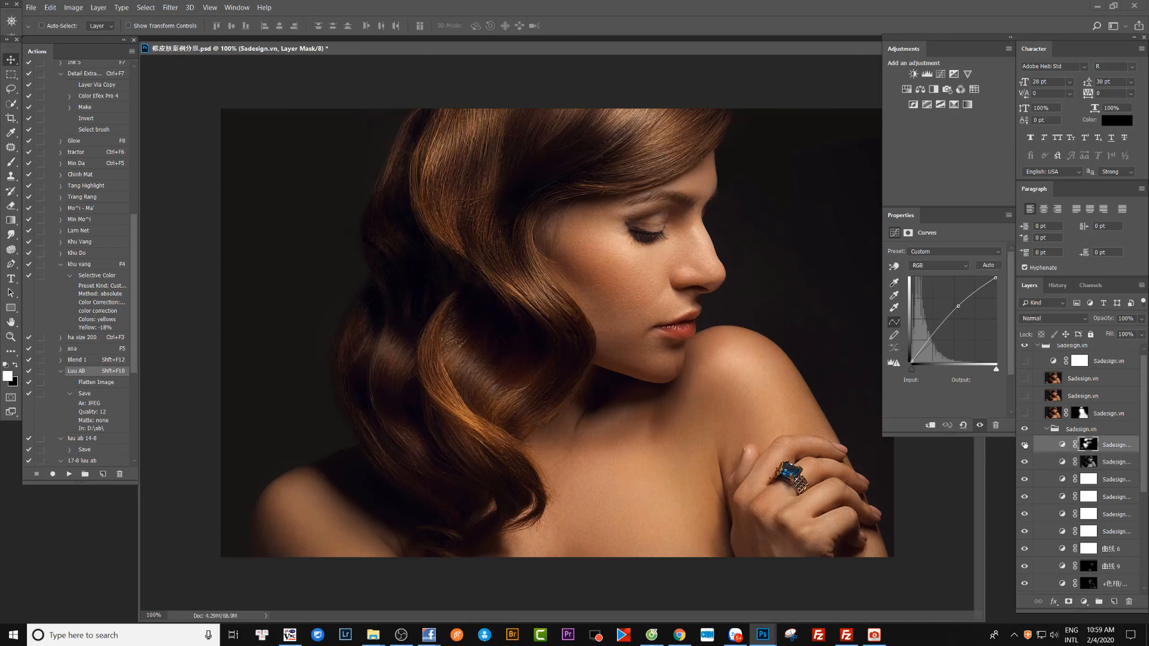
{"action": "left_click", "coordinate": [1024, 445]}
{"action": "left_click", "coordinate": [1024, 445]}
{"action": "left_click", "coordinate": [1025, 444]}
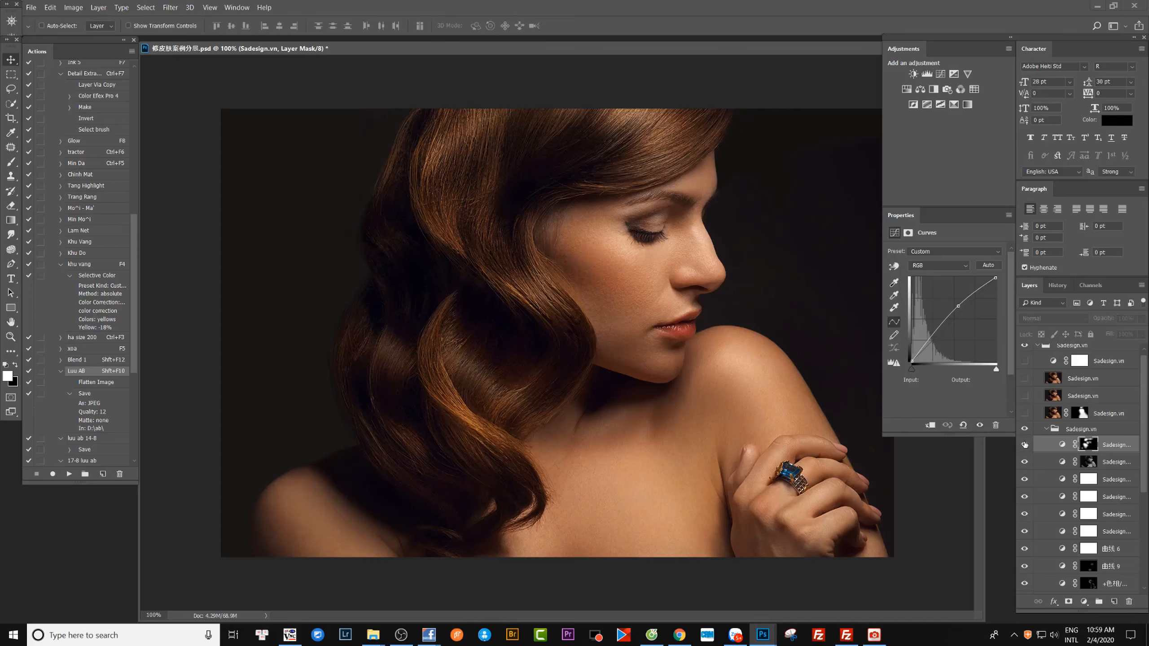
{"action": "left_click", "coordinate": [1024, 445]}
{"action": "left_click", "coordinate": [1025, 445]}
{"action": "left_click", "coordinate": [1025, 444]}
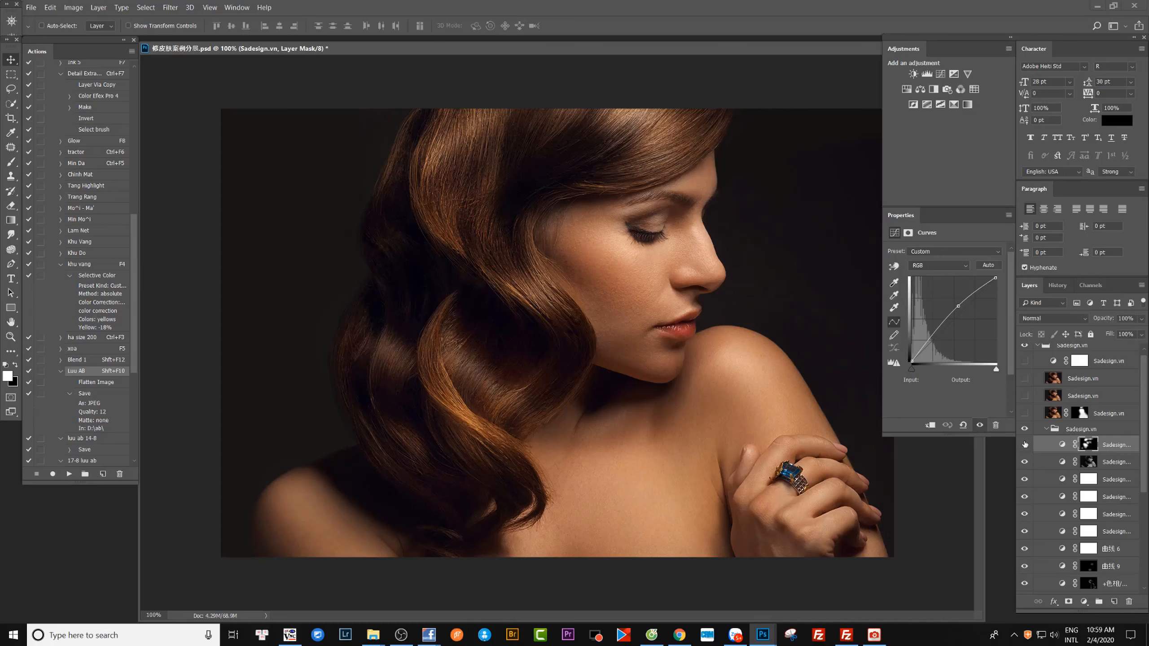
{"action": "left_click", "coordinate": [1025, 445]}
{"action": "left_click", "coordinate": [1025, 445]}
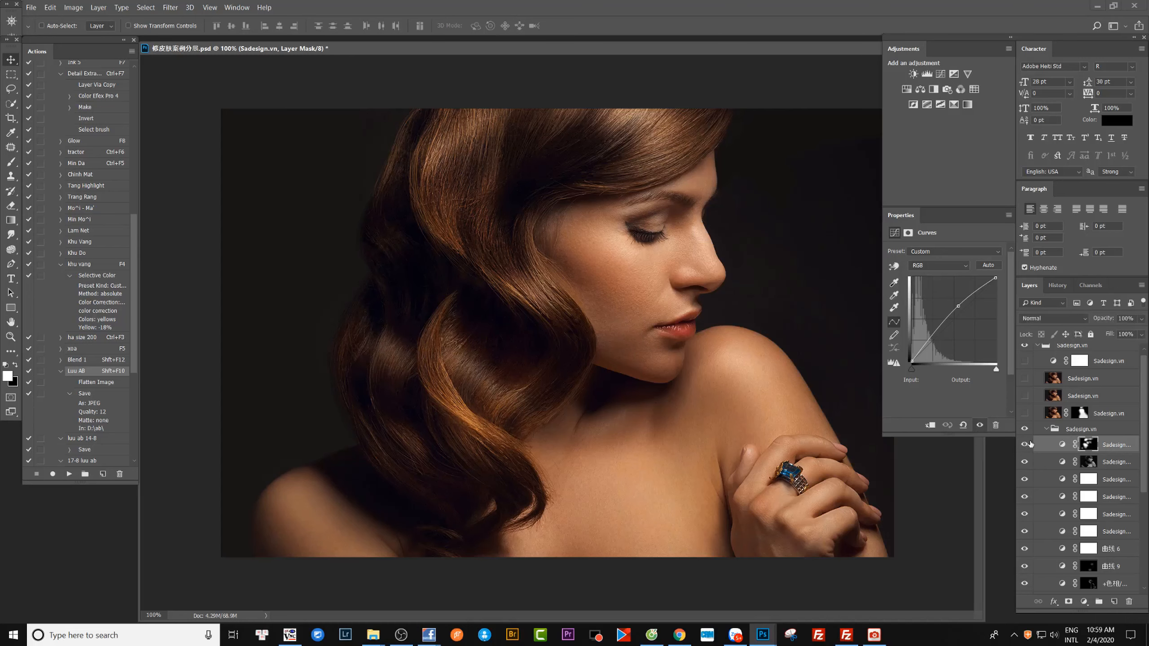
Show the masked pixel layer directly above the inner group and select it.
{"action": "left_click", "coordinate": [1024, 414]}
{"action": "left_click", "coordinate": [1025, 414]}
{"action": "left_click", "coordinate": [1025, 414]}
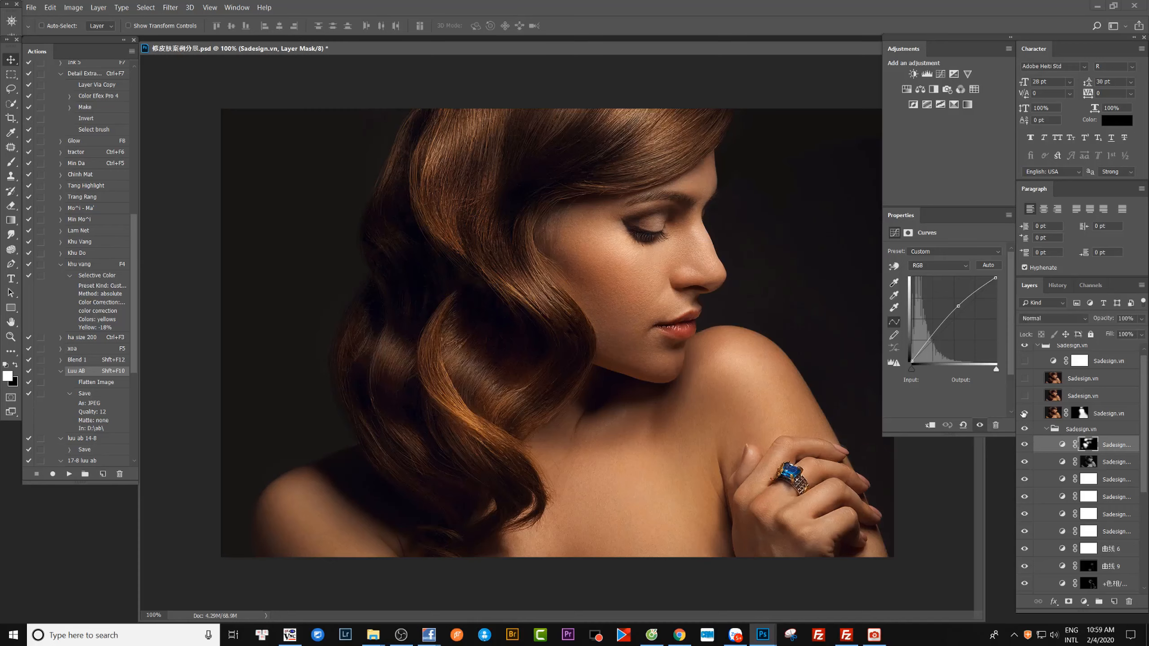
{"action": "left_click", "coordinate": [1101, 415]}
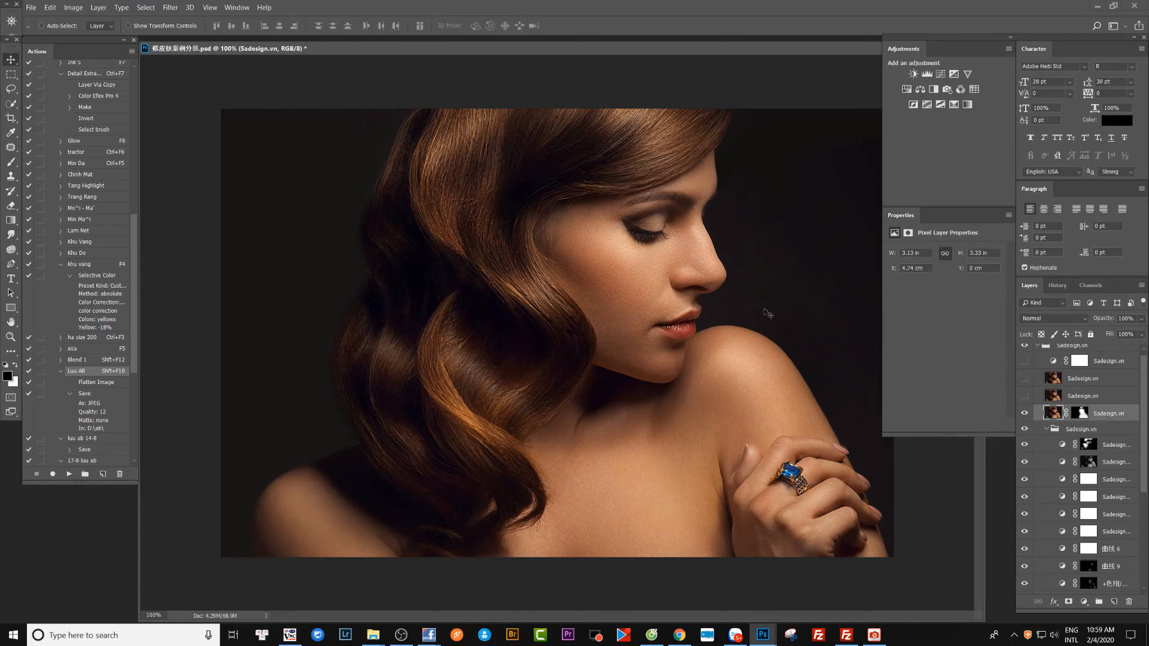
Compare the portrait with and without the masked pixel layer, examining the face, lips and ring up close.
{"action": "left_click_drag", "start_coordinate": [713, 281], "coordinate": [739, 272]}
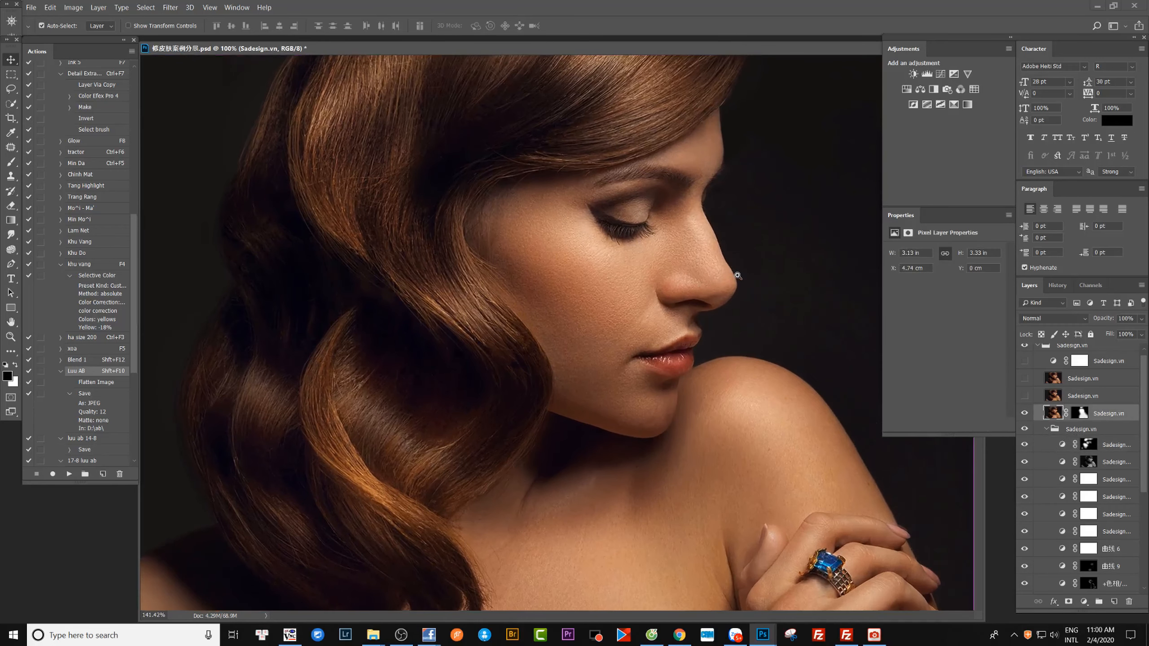
{"action": "left_click", "coordinate": [1024, 414]}
{"action": "left_click", "coordinate": [1024, 414]}
{"action": "left_click", "coordinate": [1024, 414]}
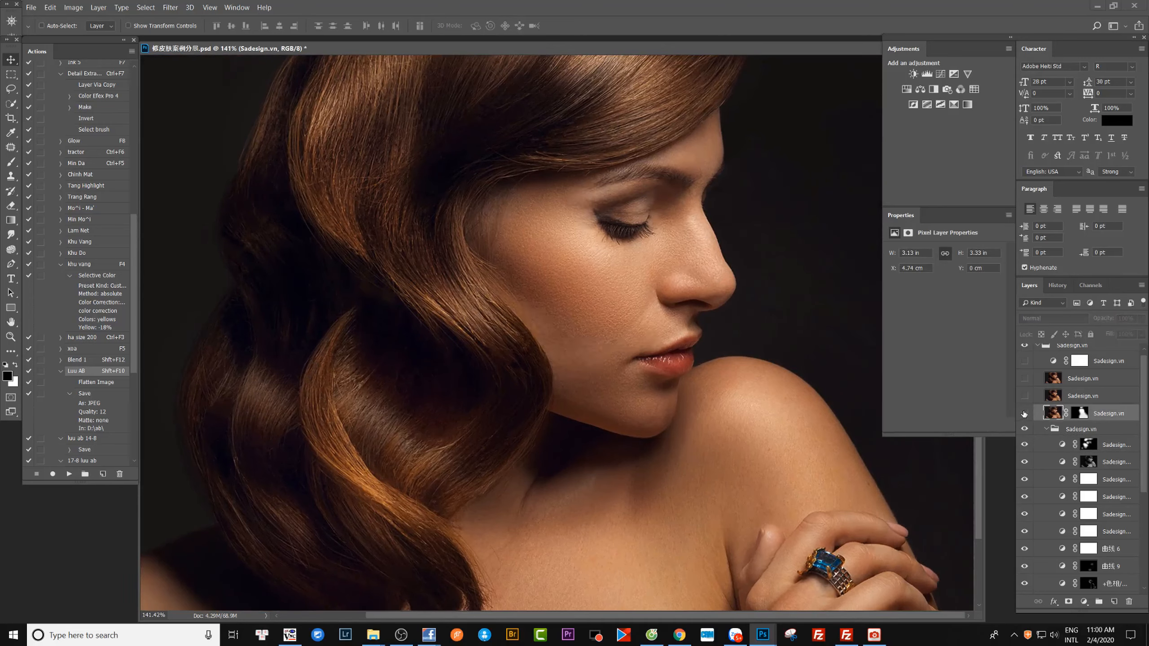
{"action": "left_click", "coordinate": [1025, 414]}
{"action": "left_click", "coordinate": [1025, 414]}
{"action": "left_click", "coordinate": [1024, 414]}
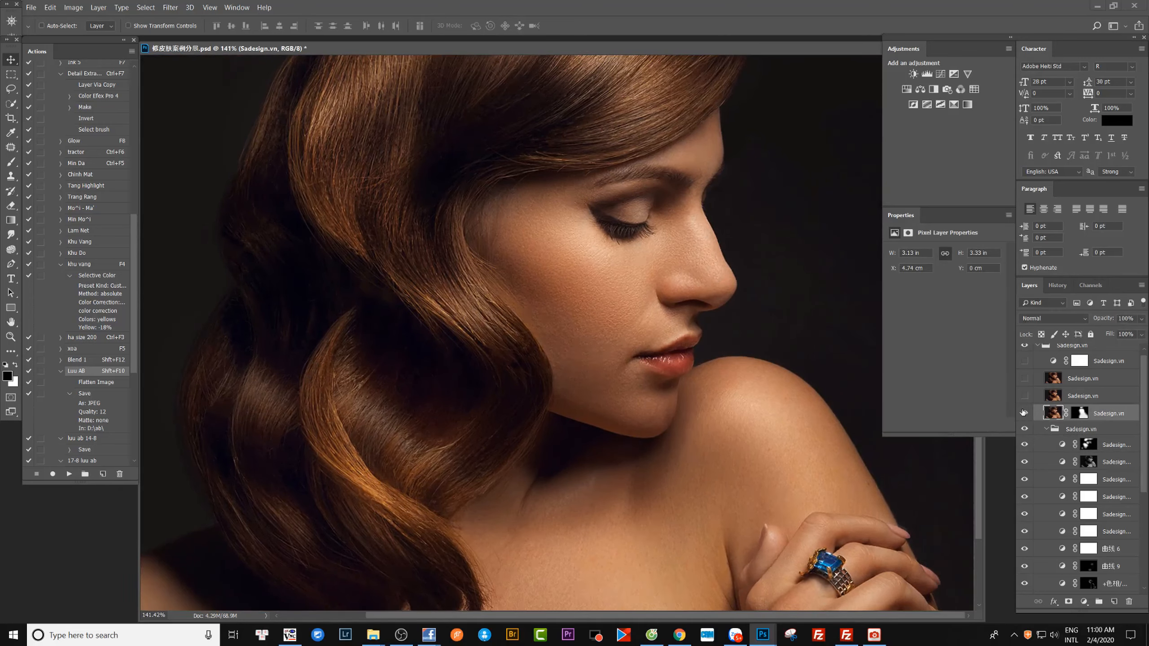
{"action": "left_click", "coordinate": [1023, 414]}
{"action": "left_click", "coordinate": [1024, 413]}
{"action": "left_click_drag", "start_coordinate": [611, 128], "coordinate": [644, 141]}
{"action": "left_click_drag", "start_coordinate": [703, 181], "coordinate": [674, 305]}
{"action": "key", "text": "ctrl+1"}
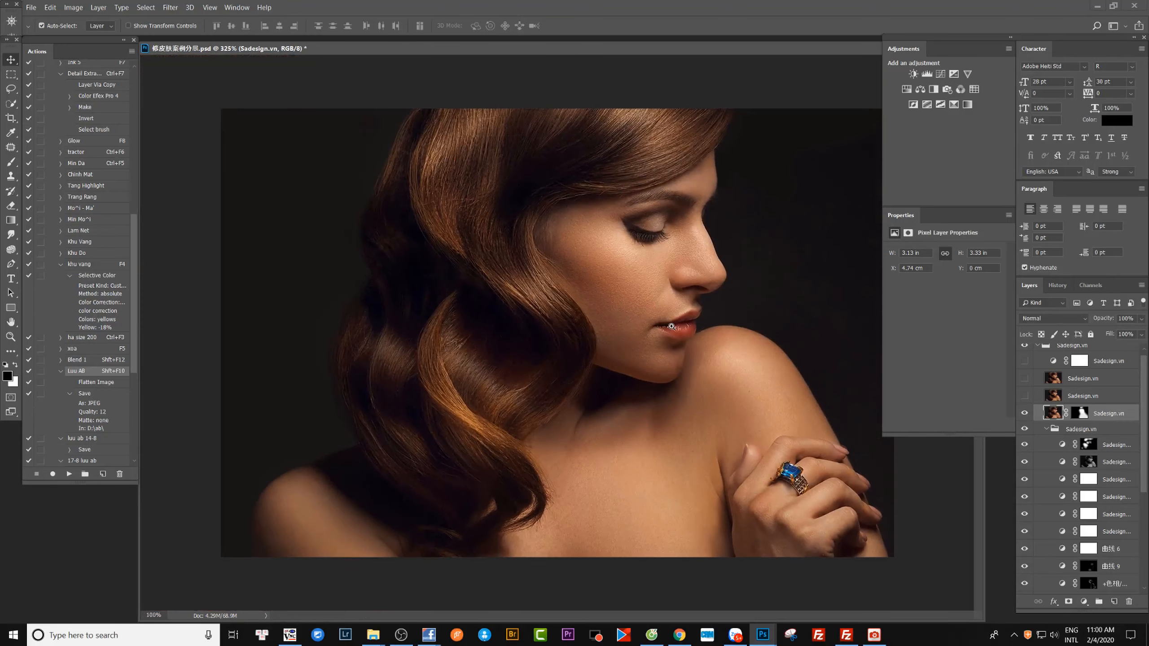
Show and select the unmasked pixel layer above the masked one, and compare the hair with and without it.
{"action": "left_click", "coordinate": [1024, 396]}
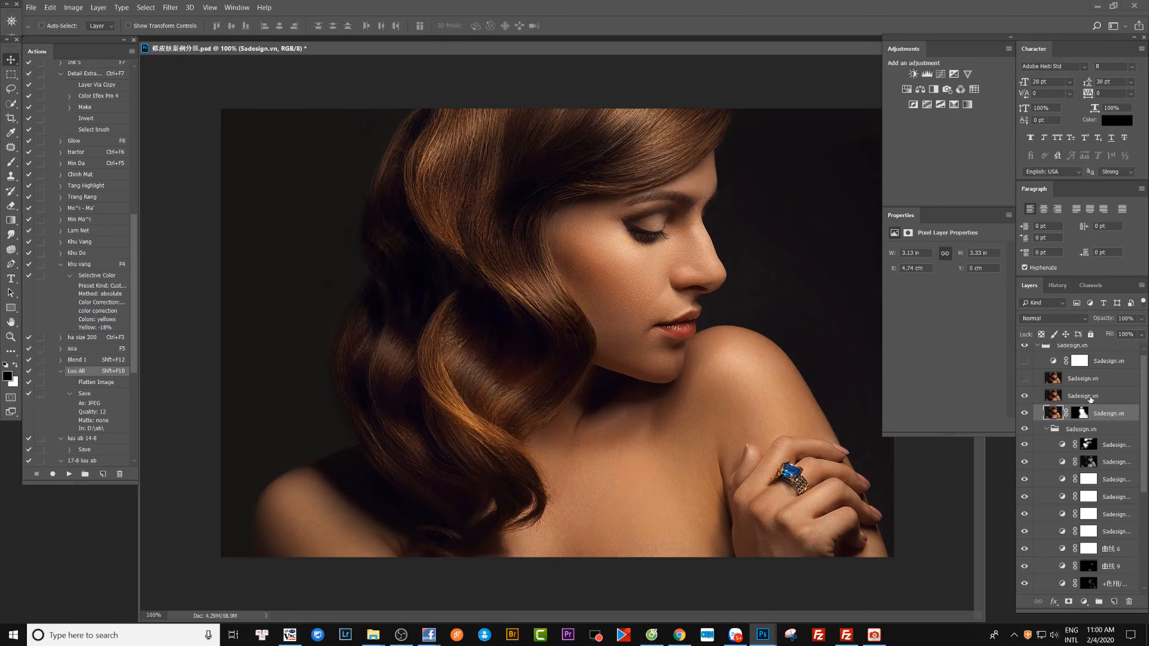
{"action": "left_click", "coordinate": [1058, 396]}
{"action": "left_click", "coordinate": [1024, 397]}
{"action": "left_click", "coordinate": [1024, 397]}
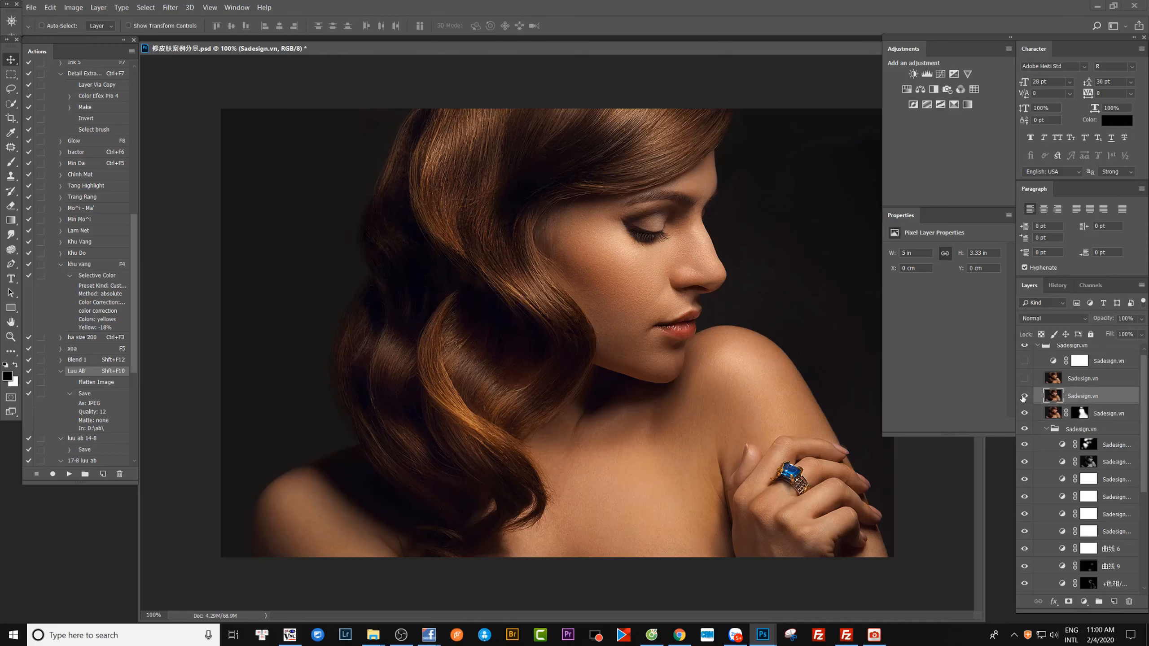
{"action": "left_click", "coordinate": [1024, 397]}
{"action": "left_click", "coordinate": [1023, 397]}
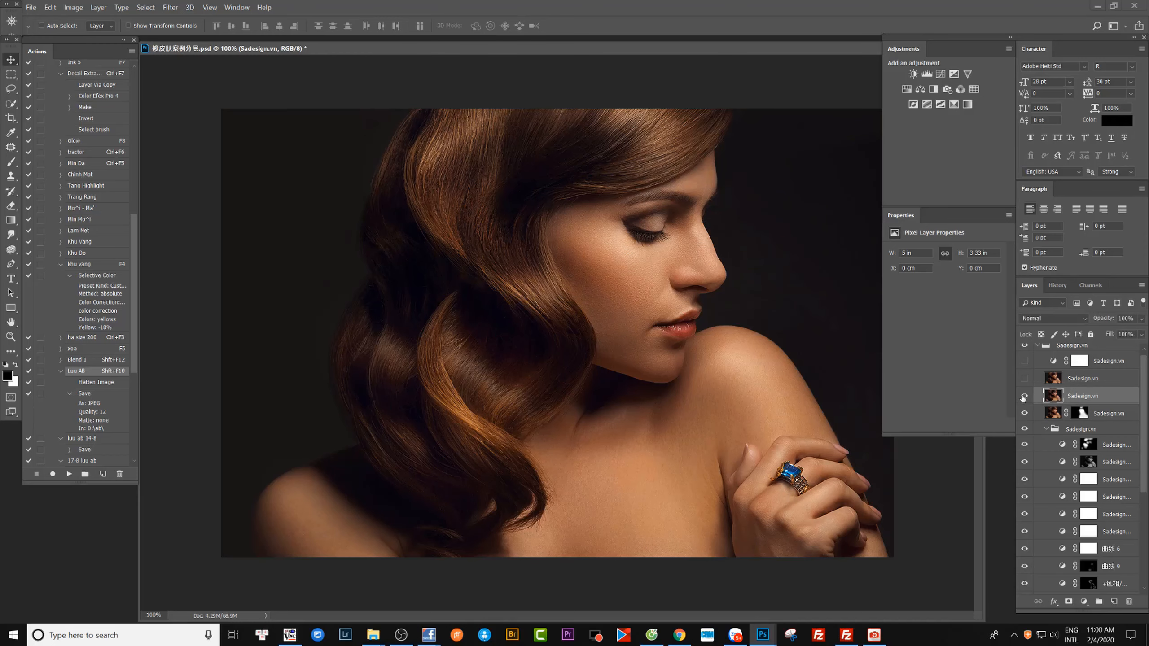
{"action": "left_click", "coordinate": [1023, 398]}
{"action": "left_click", "coordinate": [1024, 398]}
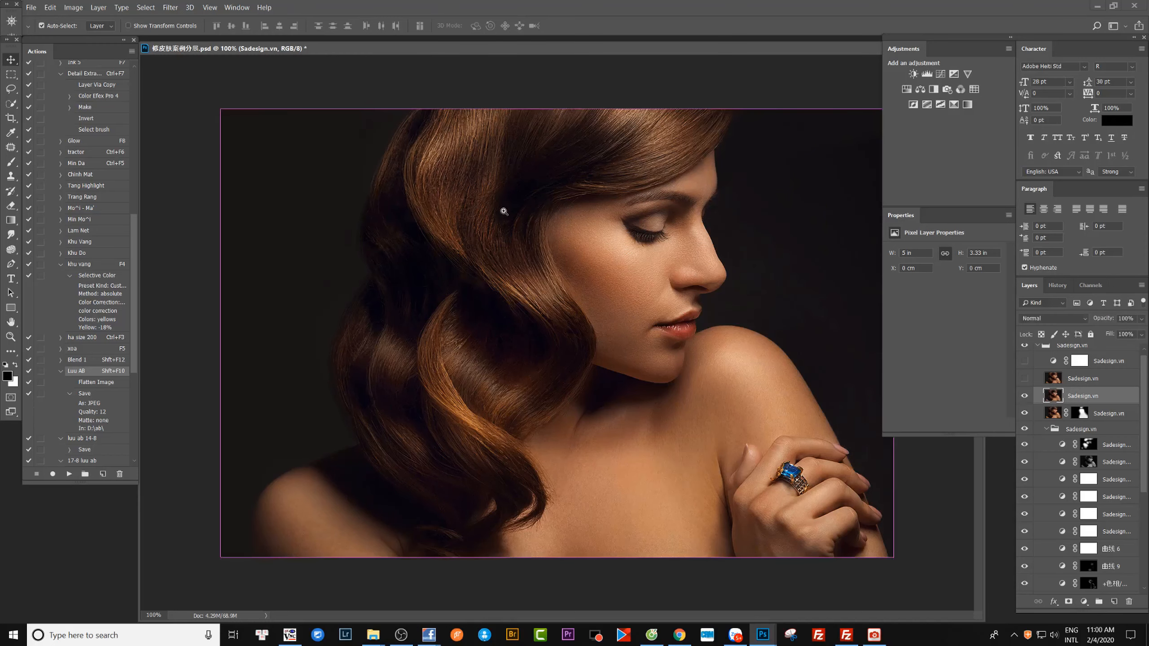
Show the upper unmasked pixel layer below the Hue/Saturation adjustment and compare the portrait with and without it.
{"action": "left_click_drag", "start_coordinate": [506, 214], "coordinate": [511, 238]}
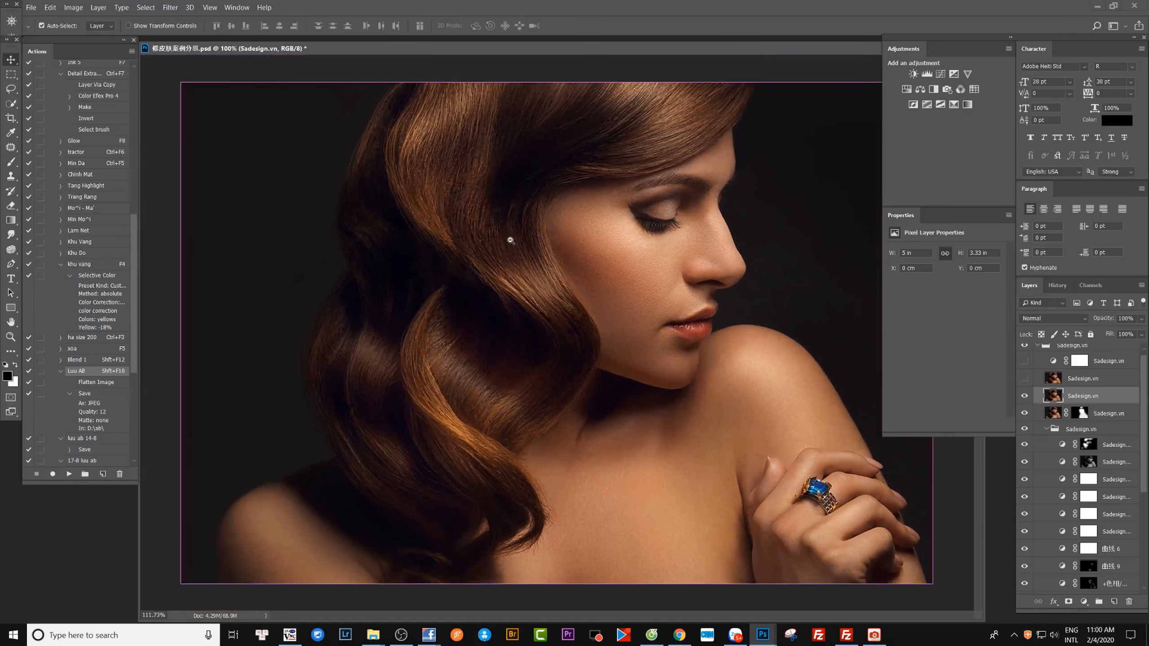
{"action": "left_click", "coordinate": [1024, 379]}
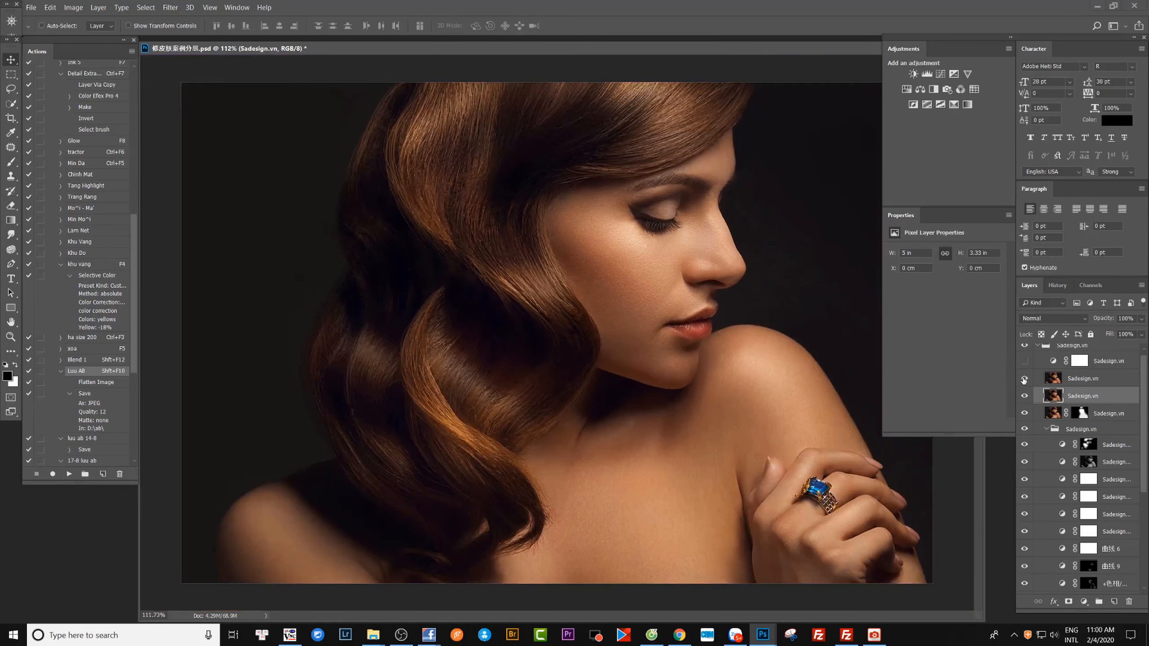
{"action": "left_click", "coordinate": [1024, 378]}
{"action": "left_click", "coordinate": [1024, 379]}
{"action": "left_click", "coordinate": [1023, 379]}
{"action": "left_click", "coordinate": [1024, 378]}
Open the settings of the Hue/Saturation layer at the top of the outer group and check its color ranges.
{"action": "scroll", "coordinate": [1038, 367], "scroll_direction": "up", "scroll_amount": 1}
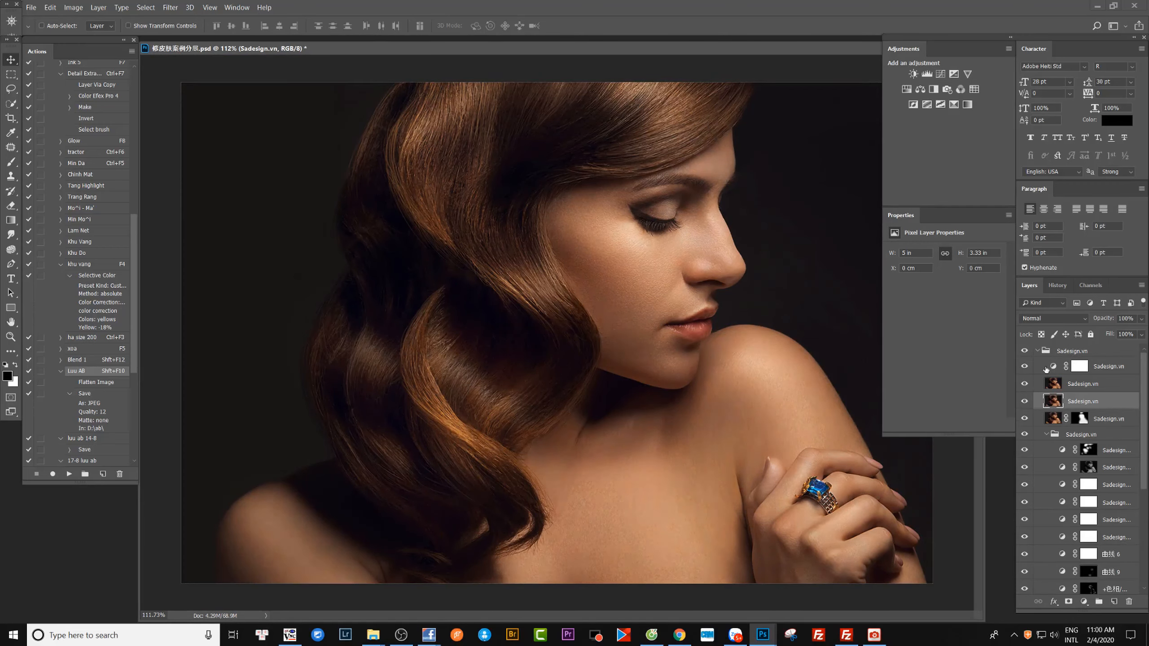
{"action": "left_click", "coordinate": [1054, 368]}
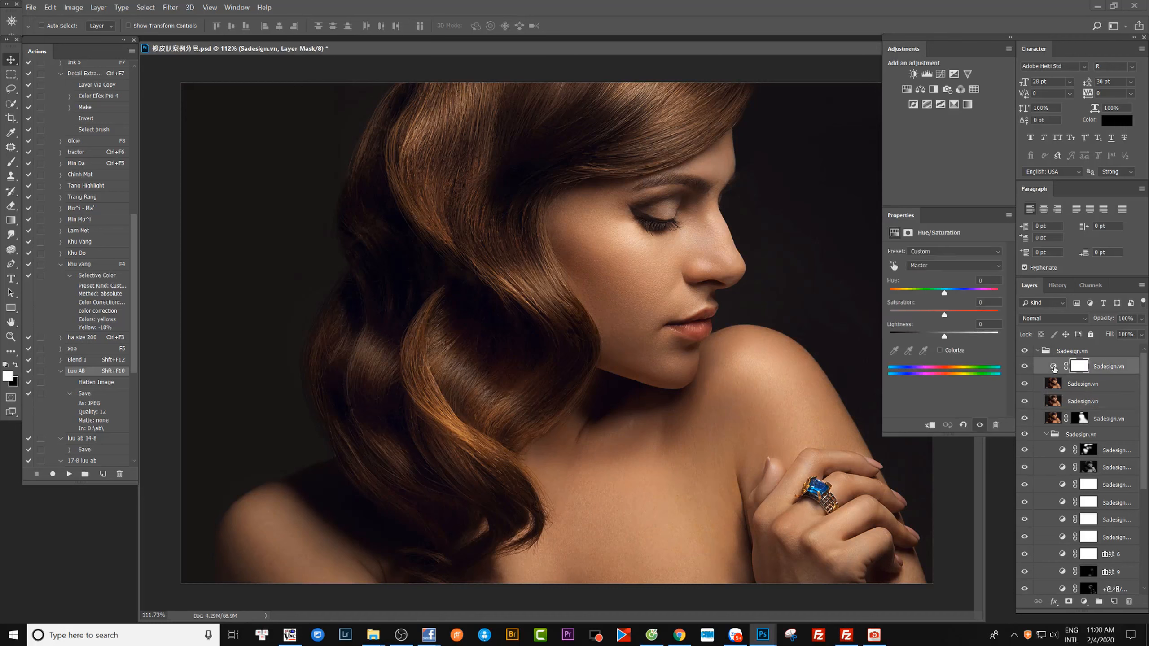
{"action": "left_click", "coordinate": [935, 264]}
{"action": "left_click", "coordinate": [917, 275]}
Collapse the outer retouch group and compare the finished portrait with the original by hiding and showing the group.
{"action": "left_click", "coordinate": [1037, 352]}
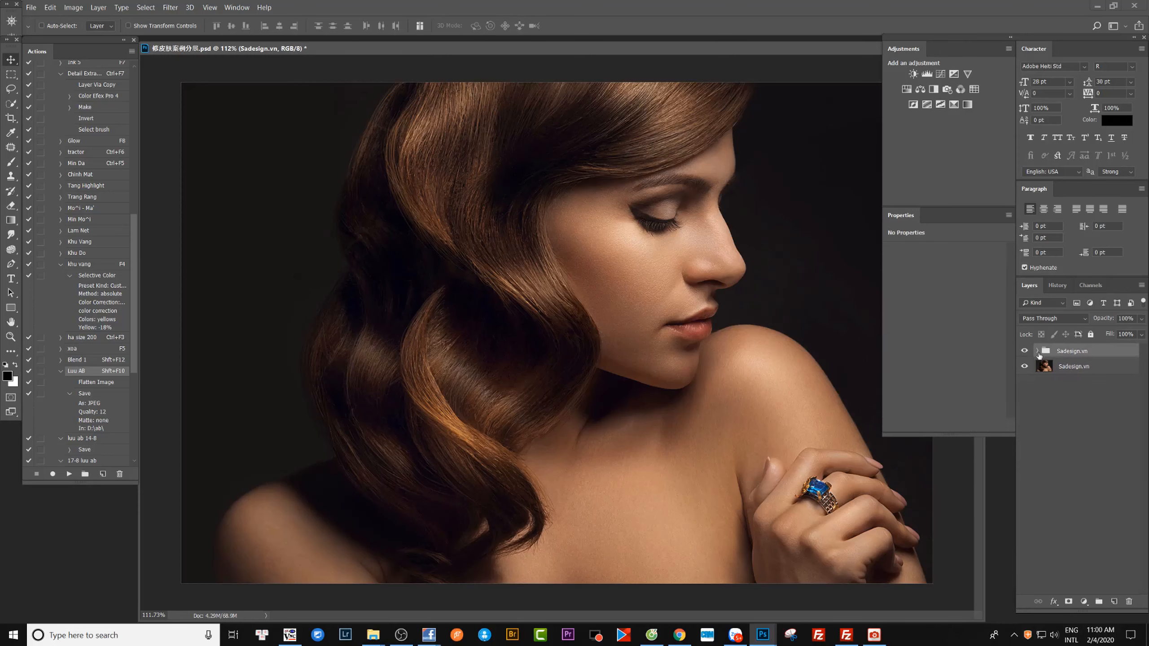
{"action": "left_click", "coordinate": [1025, 351]}
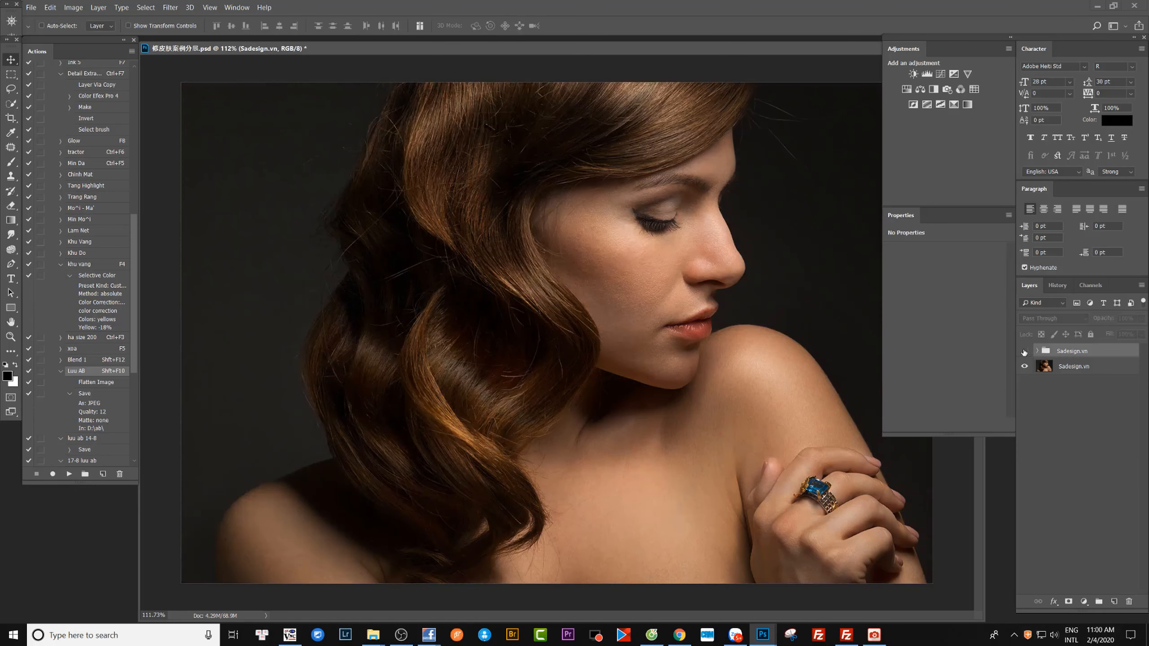
{"action": "left_click", "coordinate": [1025, 351]}
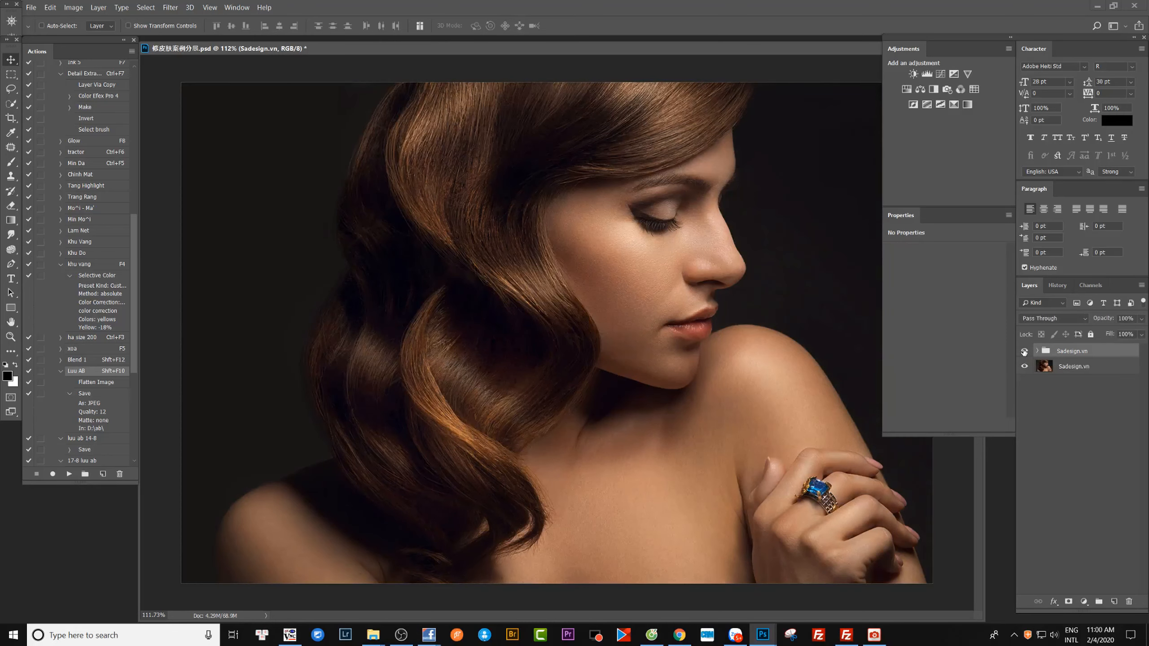
{"action": "left_click", "coordinate": [1024, 351]}
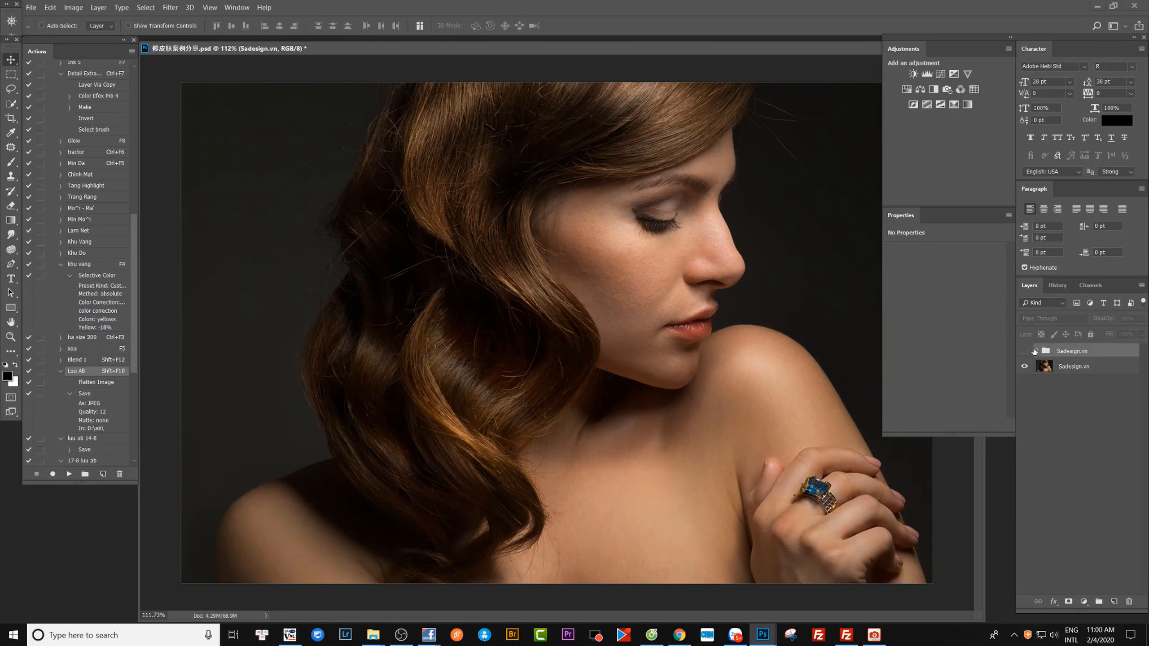
{"action": "left_click", "coordinate": [1024, 351]}
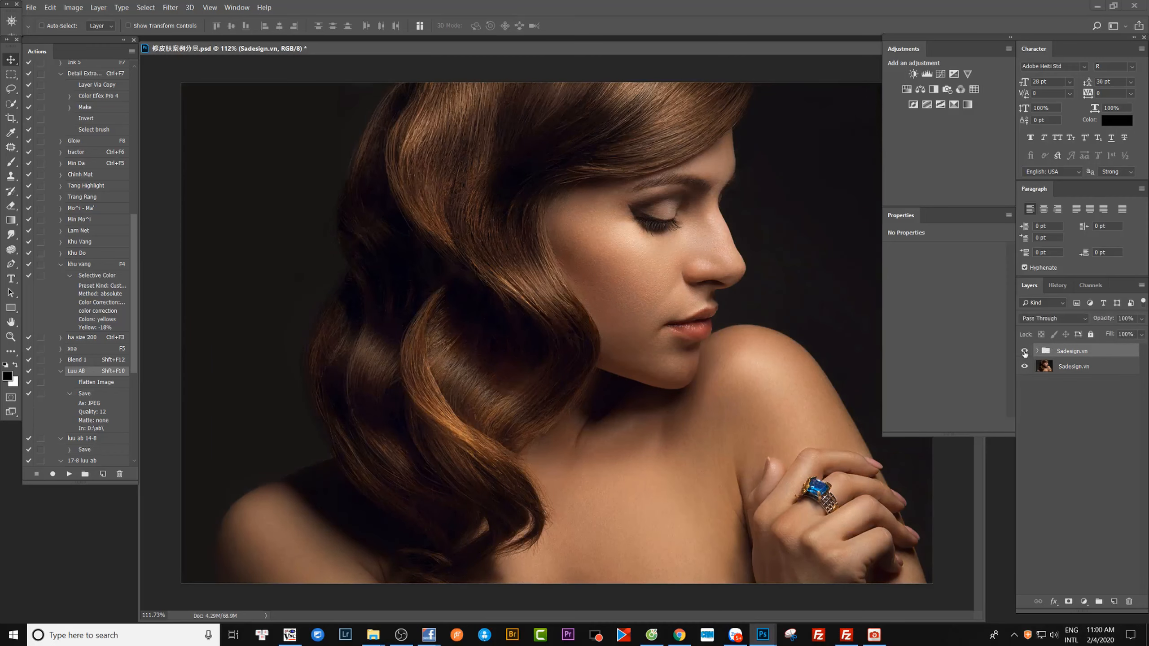